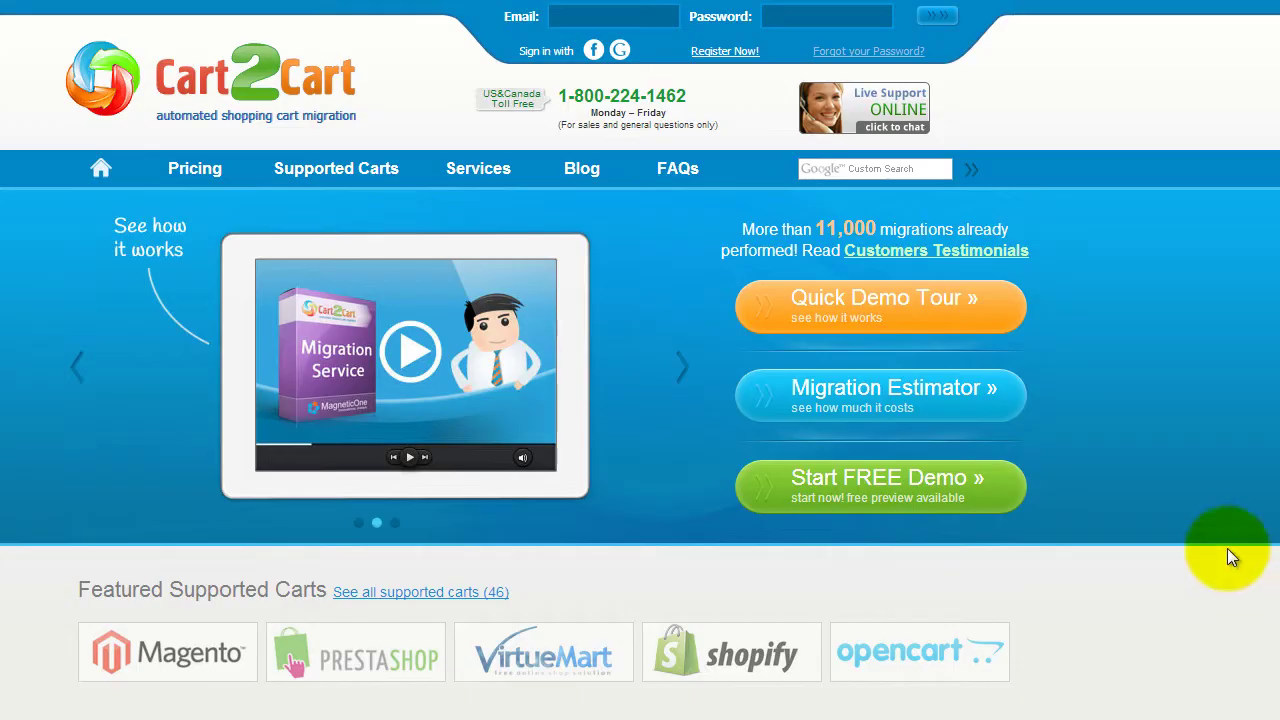
Step: Register a Cart2Cart account with an e-mail, full name and password, accepting the Terms of Service
{"action": "left_click", "coordinate": [737, 50]}
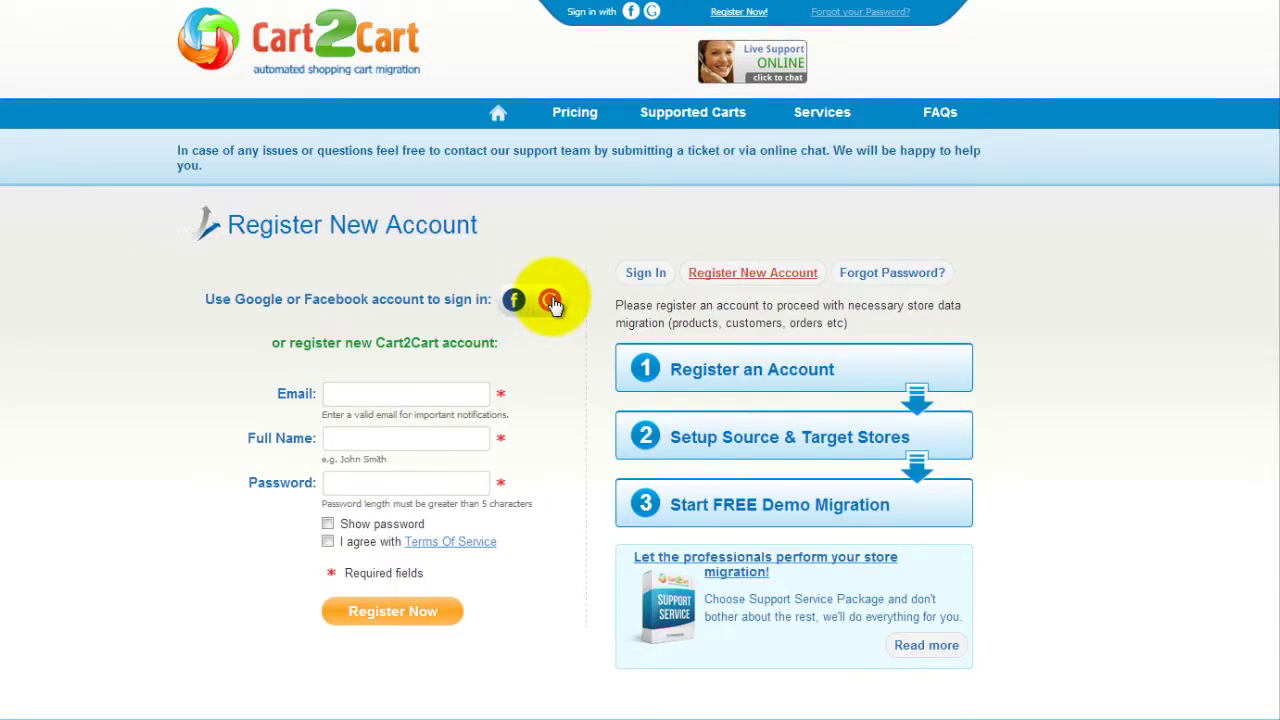
{"action": "left_click", "coordinate": [484, 394]}
{"action": "type", "text": "your@email.com"}
{"action": "key", "text": "Tab"}
{"action": "type", "text": "John Smith"}
{"action": "key", "text": "Tab"}
{"action": "type", "text": "123456789012345"}
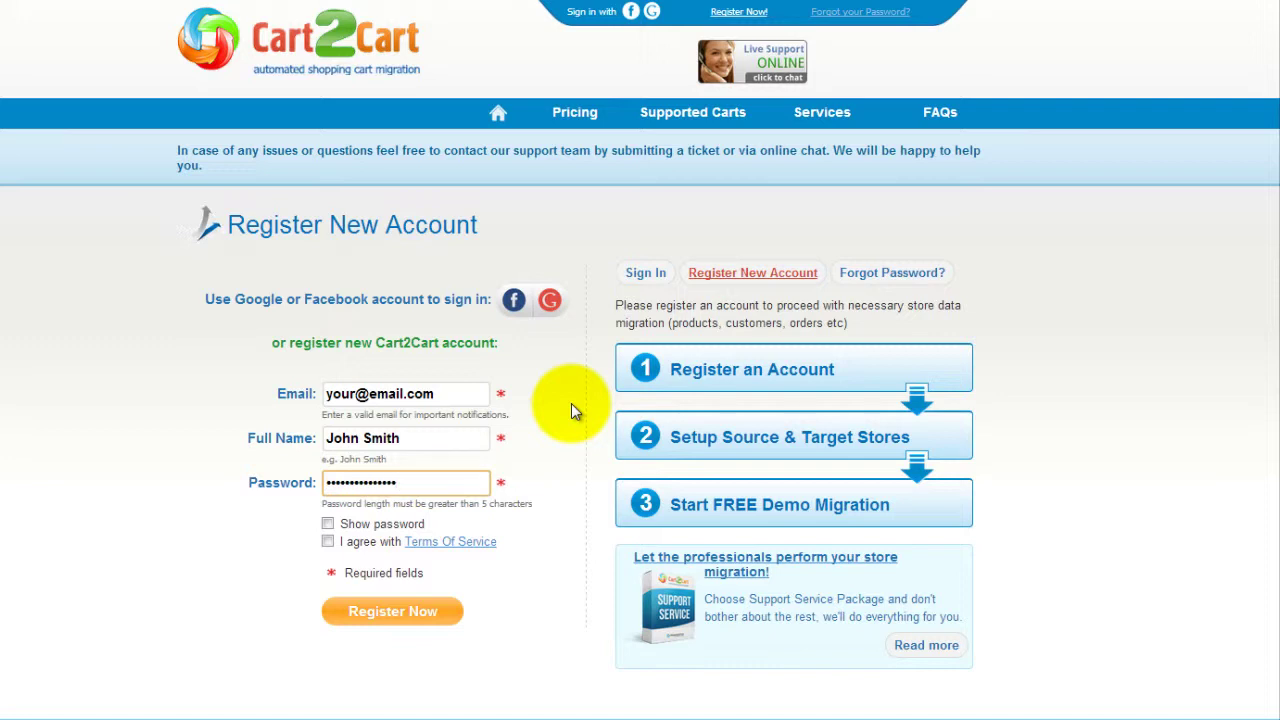
{"action": "left_click", "coordinate": [327, 542]}
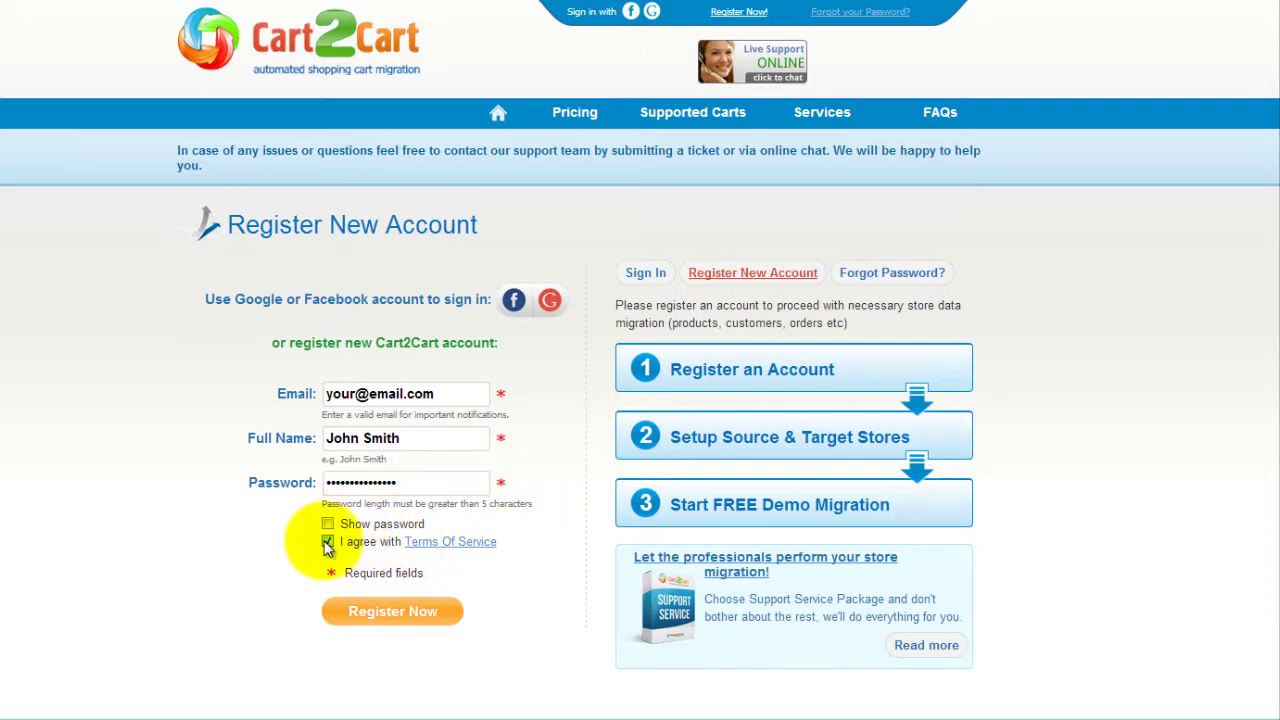
{"action": "left_click", "coordinate": [393, 614]}
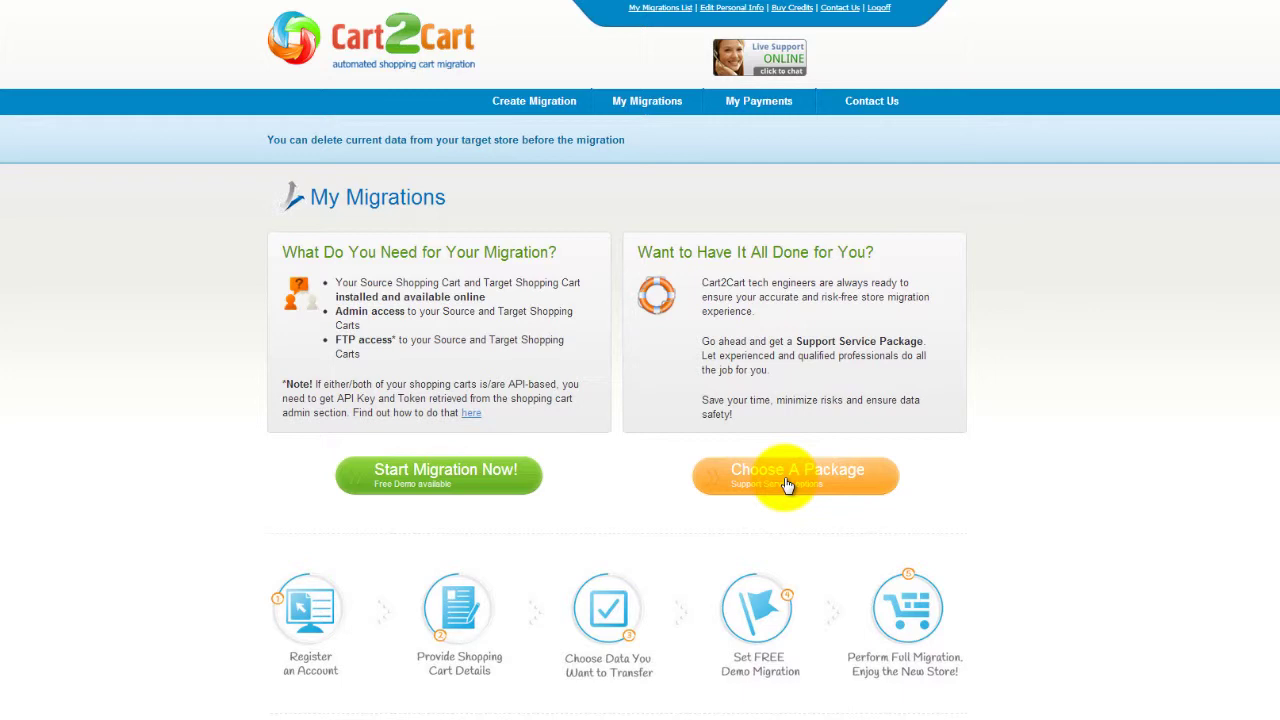
Step: Start a new migration with Start Migration Now! on the My Migrations page
{"action": "left_click", "coordinate": [481, 492]}
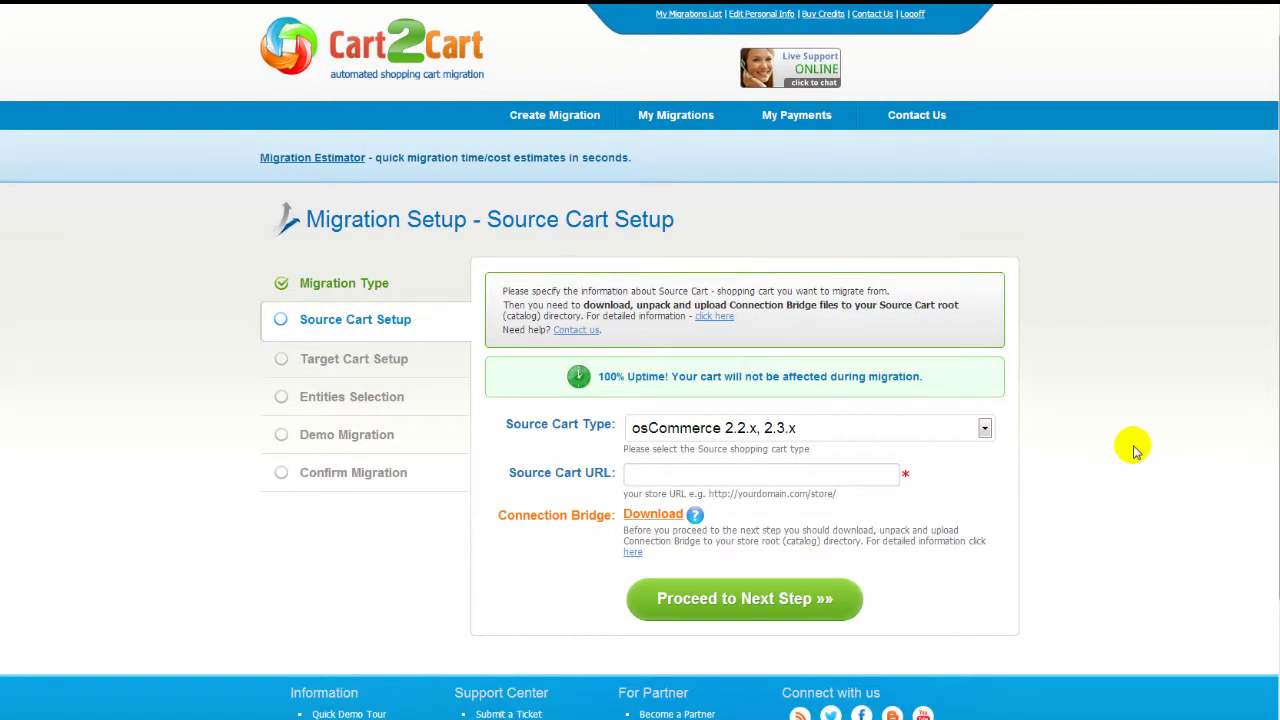
{"action": "left_click", "coordinate": [985, 428]}
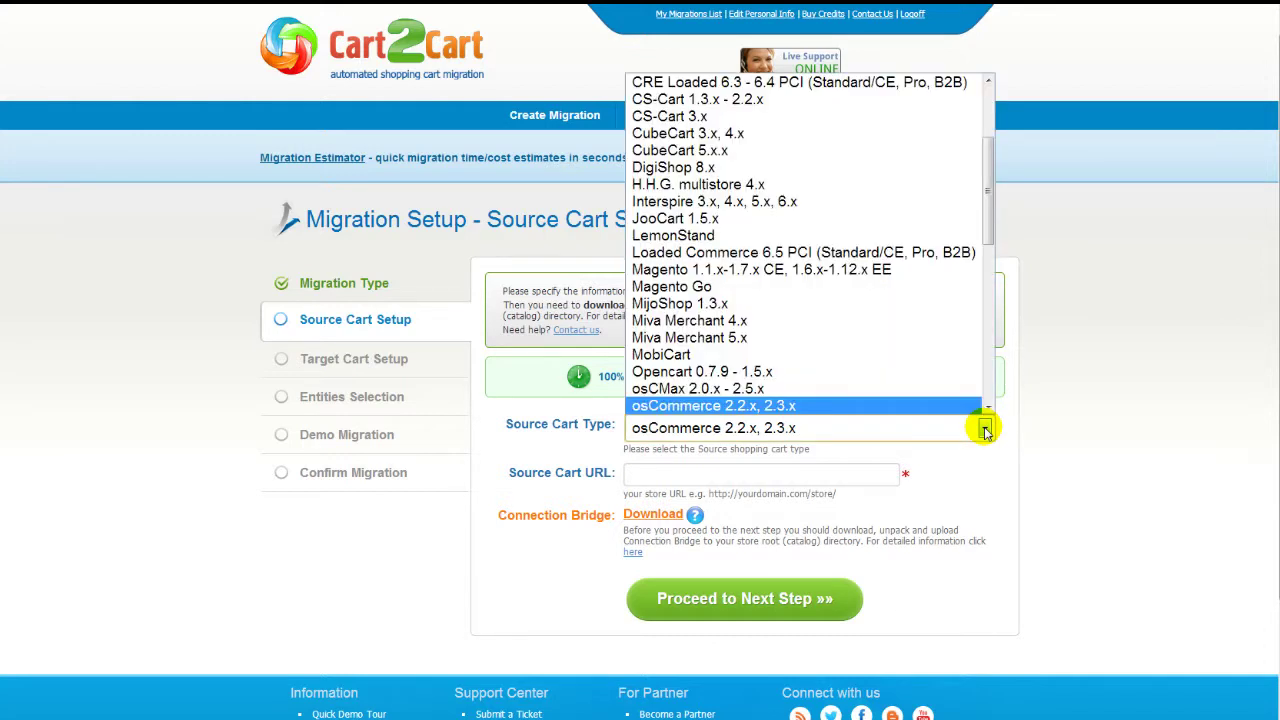
{"action": "left_click", "coordinate": [957, 269]}
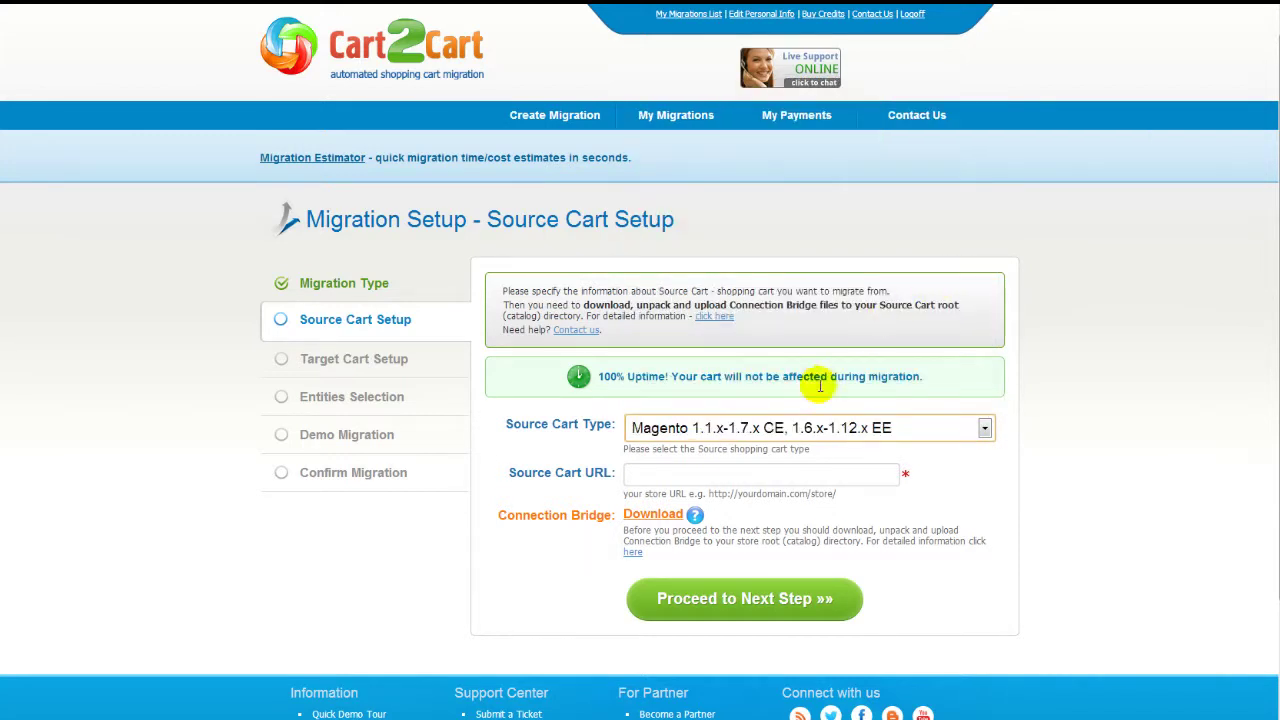
{"action": "left_click", "coordinate": [778, 474]}
{"action": "type", "text": "www.your-source-mag"}
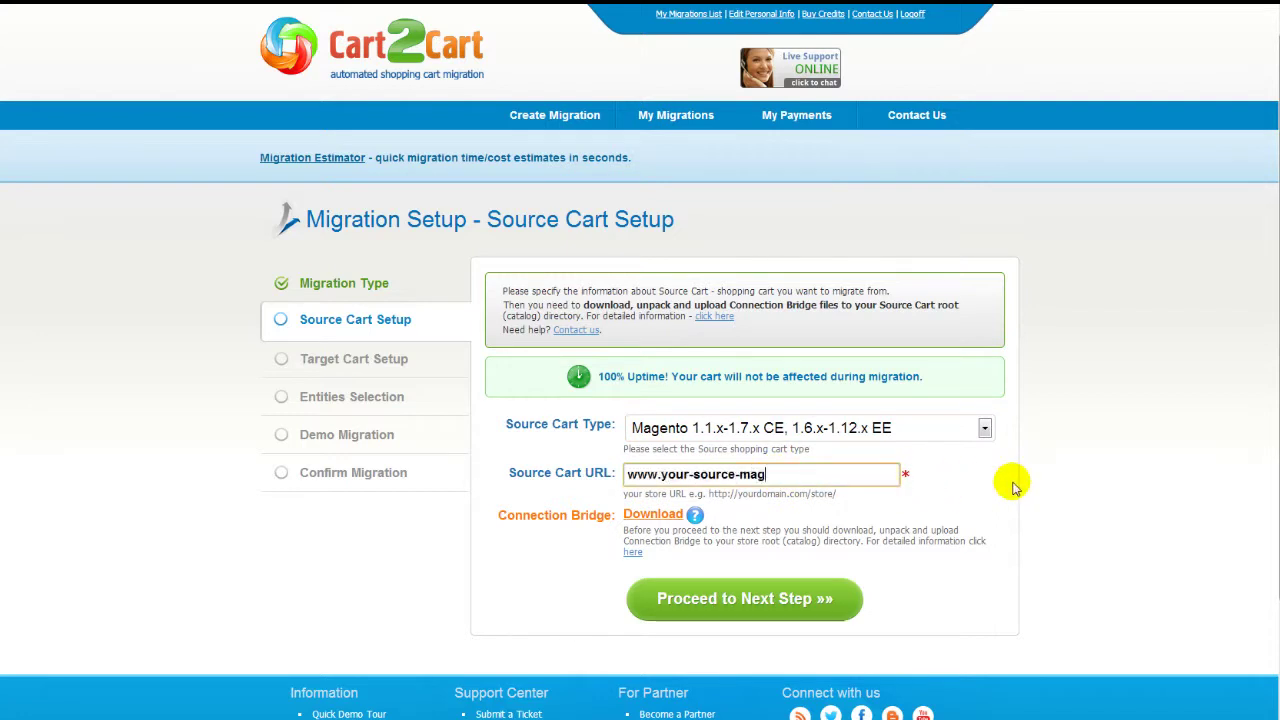
{"action": "type", "text": "ento-store.com"}
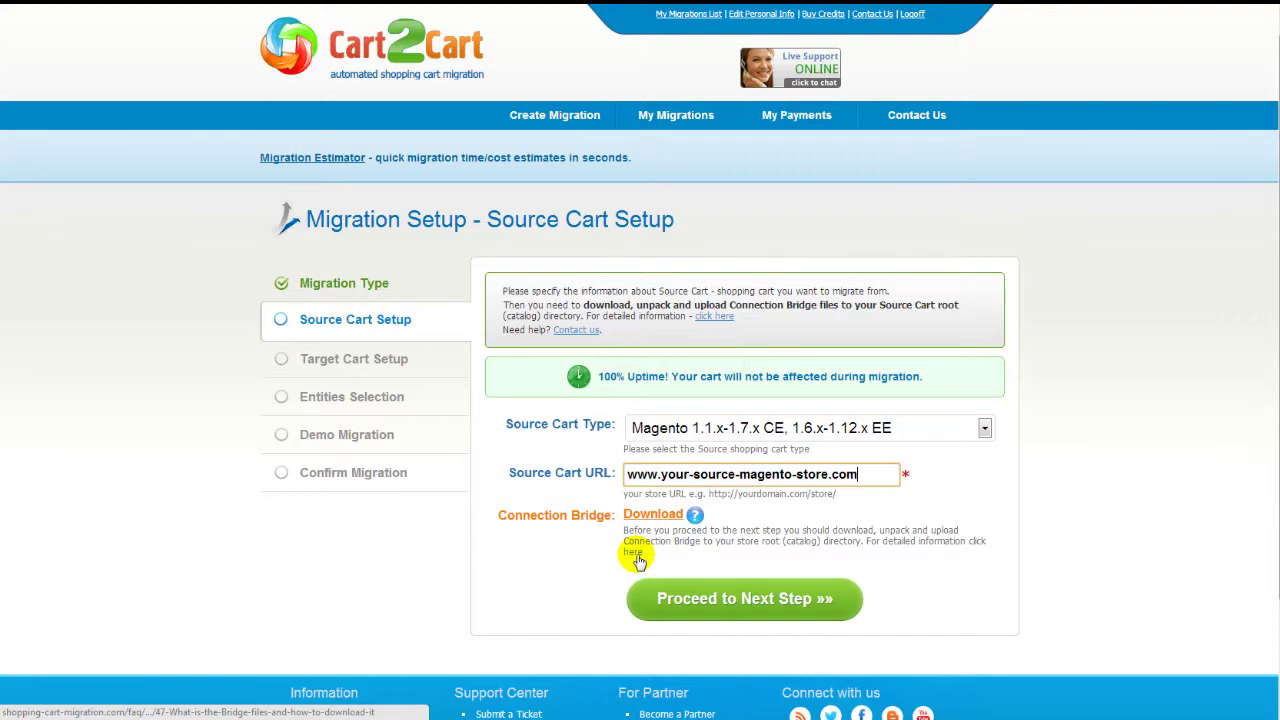
{"action": "left_click", "coordinate": [637, 556]}
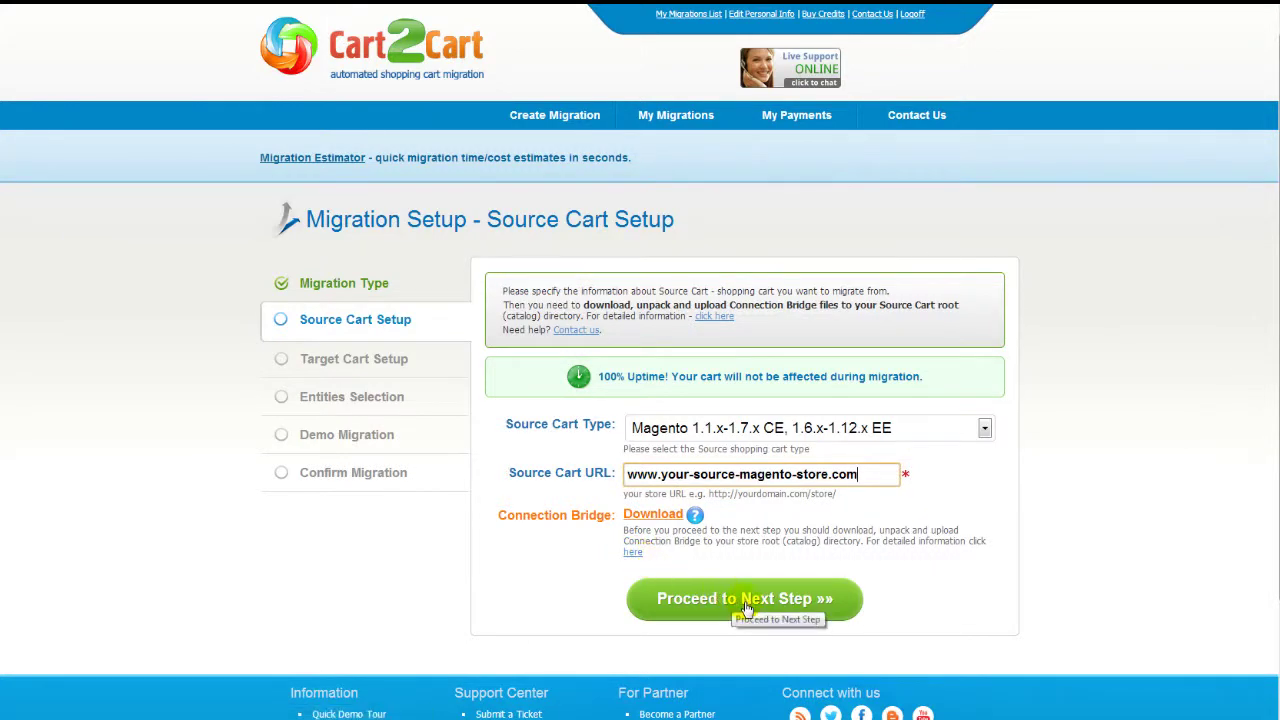
{"action": "left_click", "coordinate": [745, 600]}
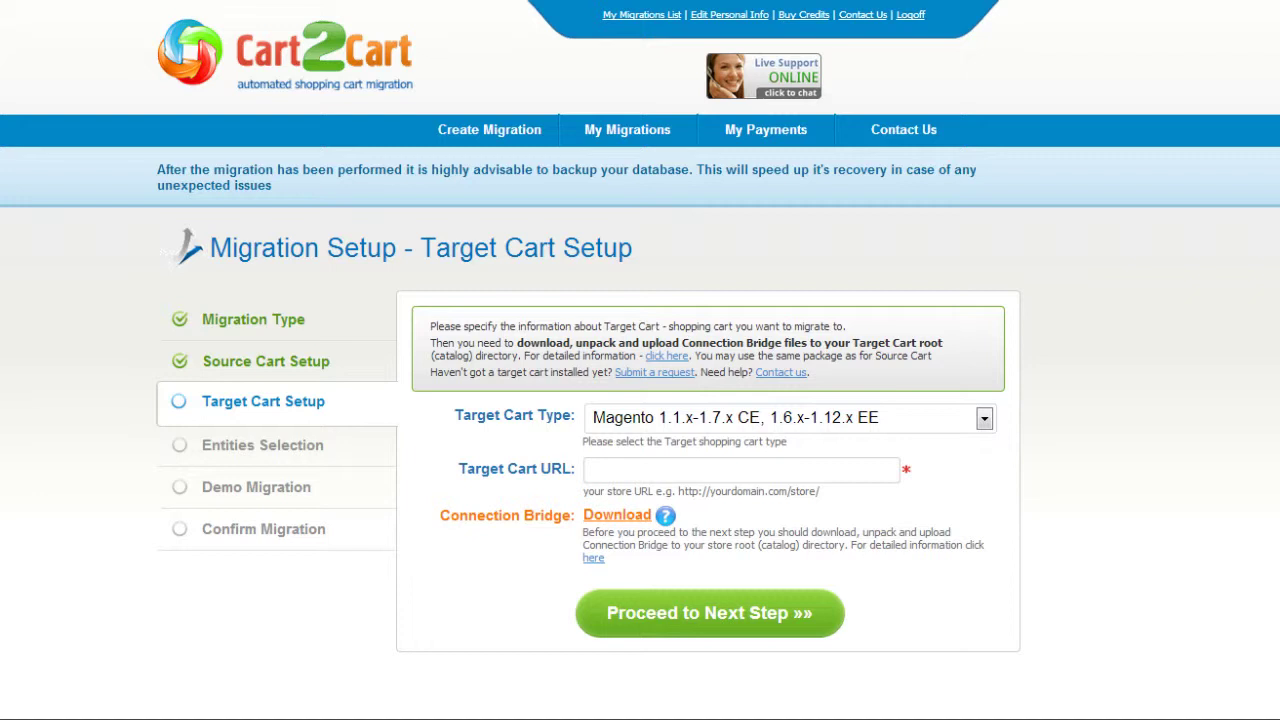
{"action": "left_click", "coordinate": [984, 418]}
{"action": "left_click_drag", "start_coordinate": [980, 508], "coordinate": [983, 472]}
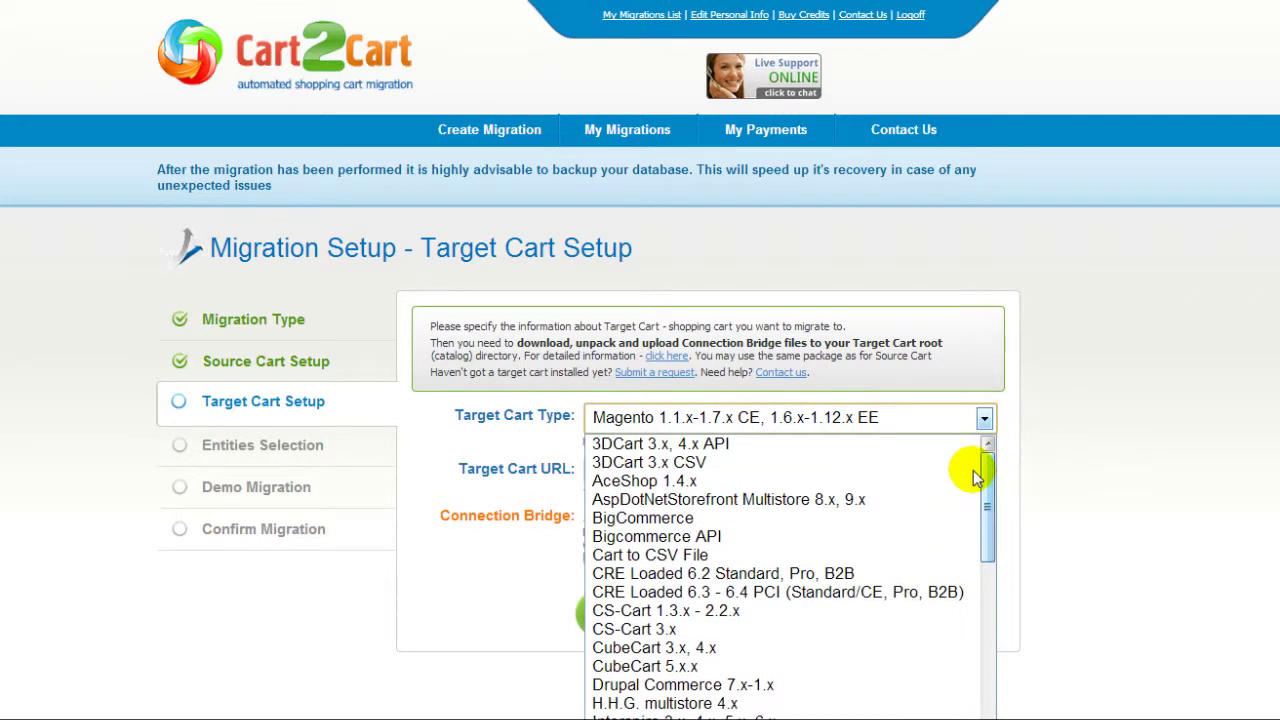
{"action": "left_click", "coordinate": [891, 633]}
{"action": "left_click", "coordinate": [860, 468]}
{"action": "type", "text": "www.yo"}
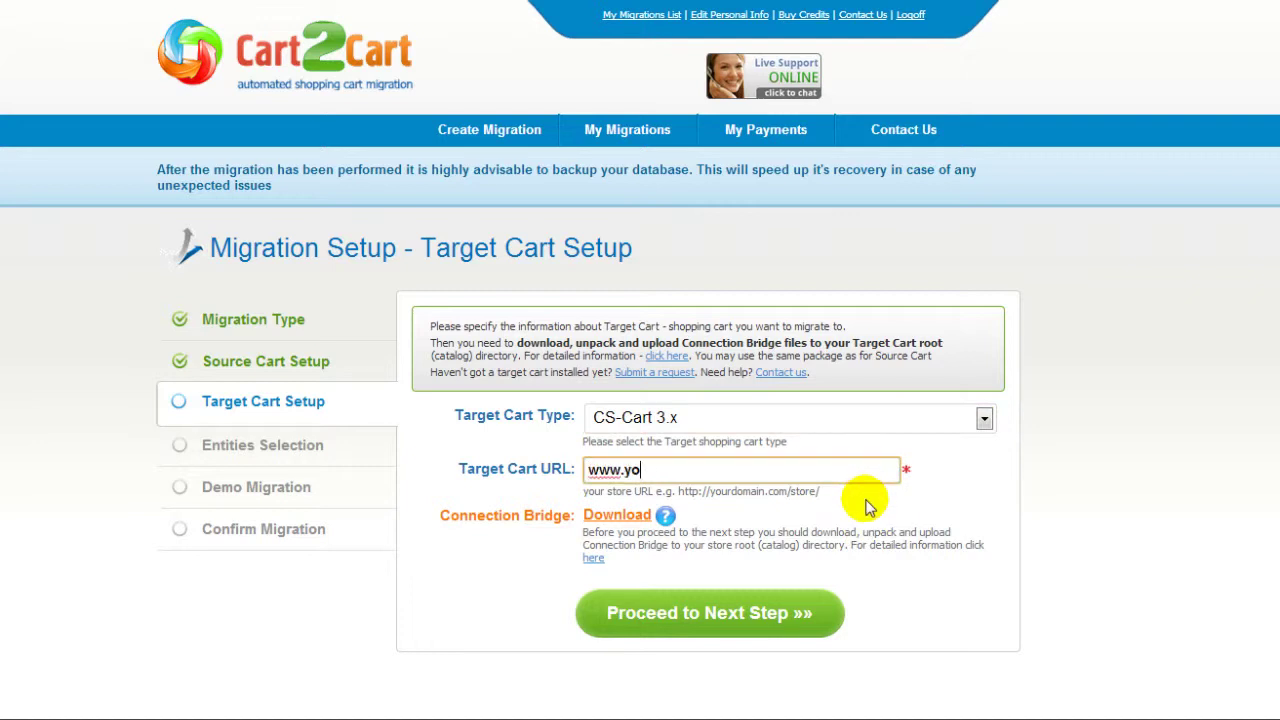
{"action": "type", "text": "ur-target-cs-cart-store.com"}
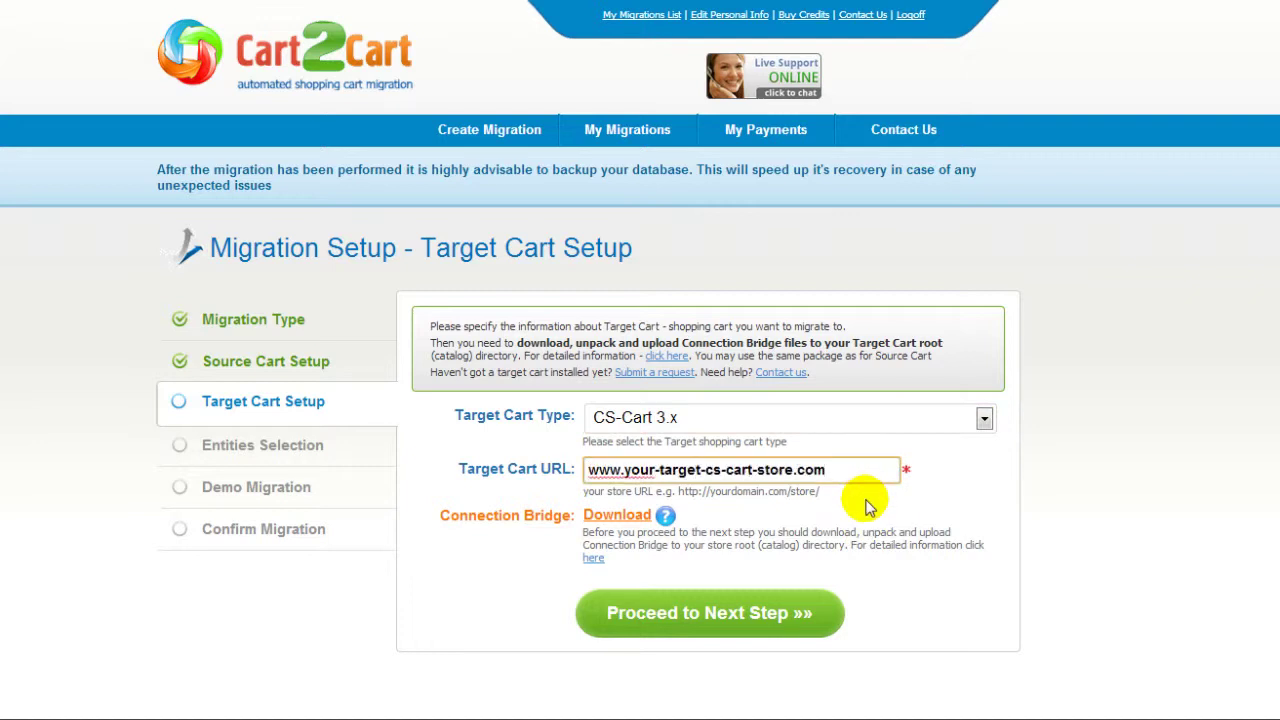
{"action": "left_click", "coordinate": [765, 535]}
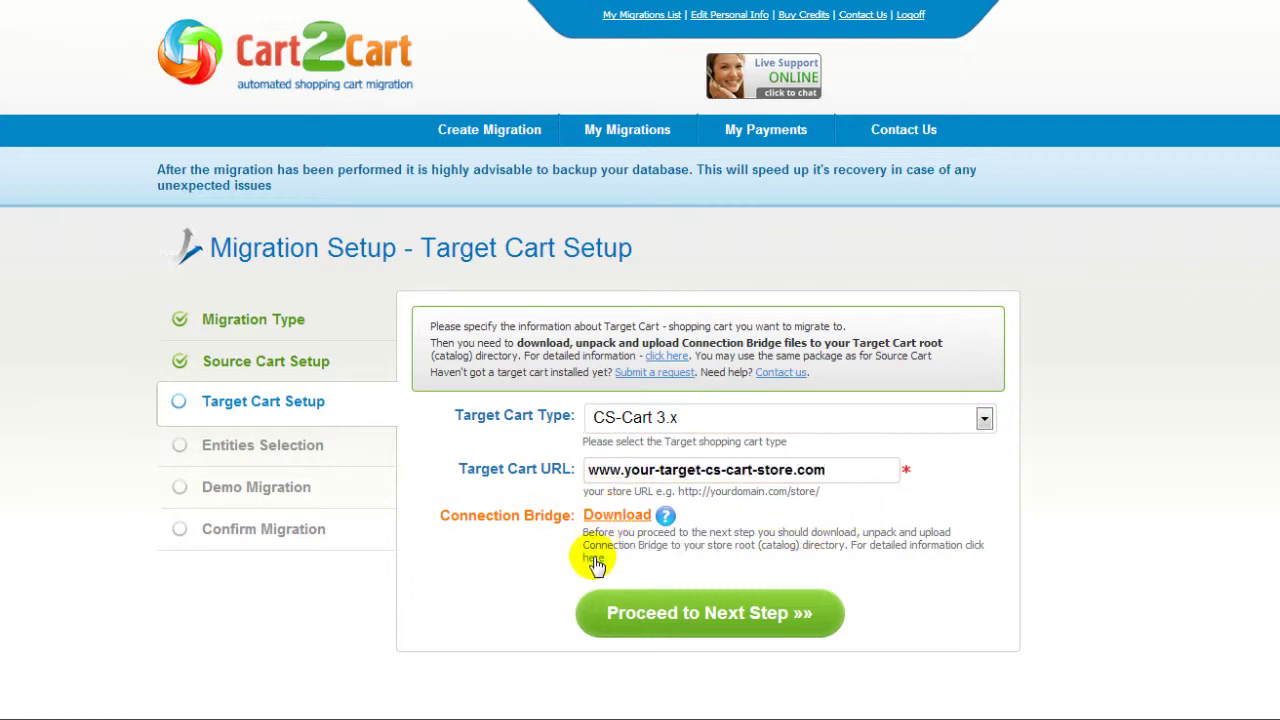
{"action": "left_click", "coordinate": [686, 611]}
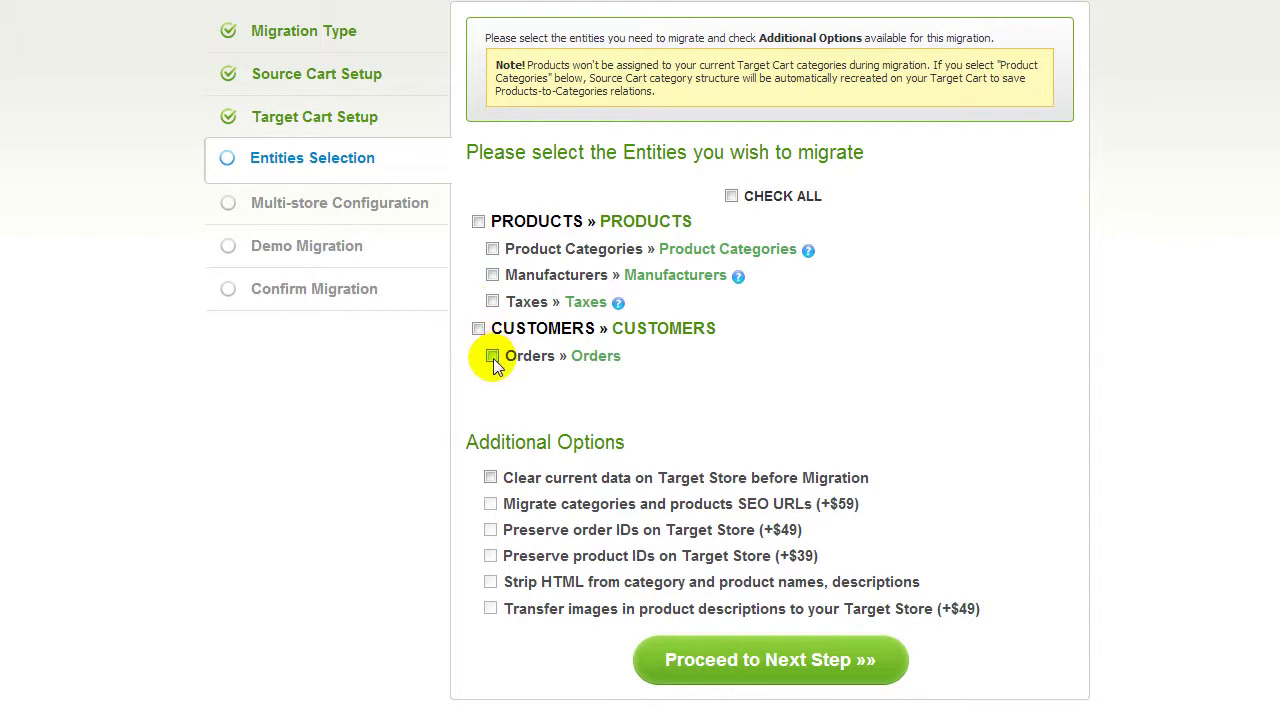
Step: Check all entities (products, categories, manufacturers, taxes, customers, orders) and proceed
{"action": "left_click", "coordinate": [732, 197]}
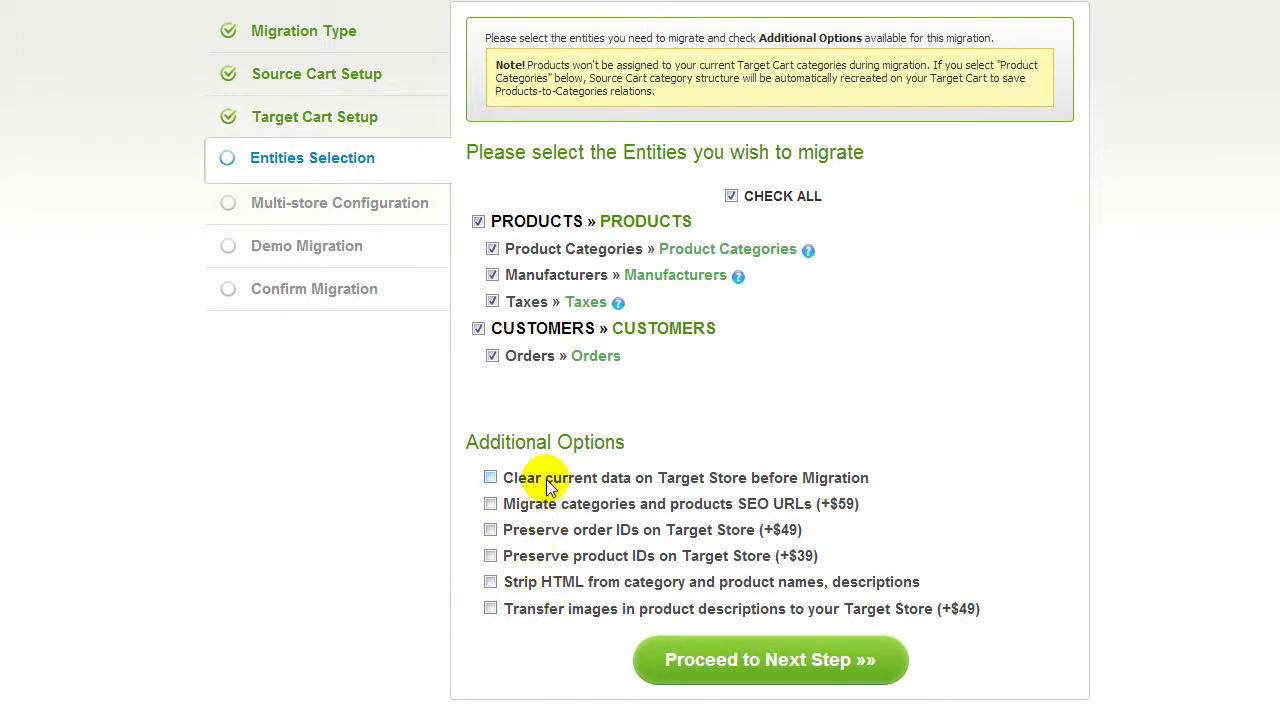
{"action": "left_click", "coordinate": [671, 662]}
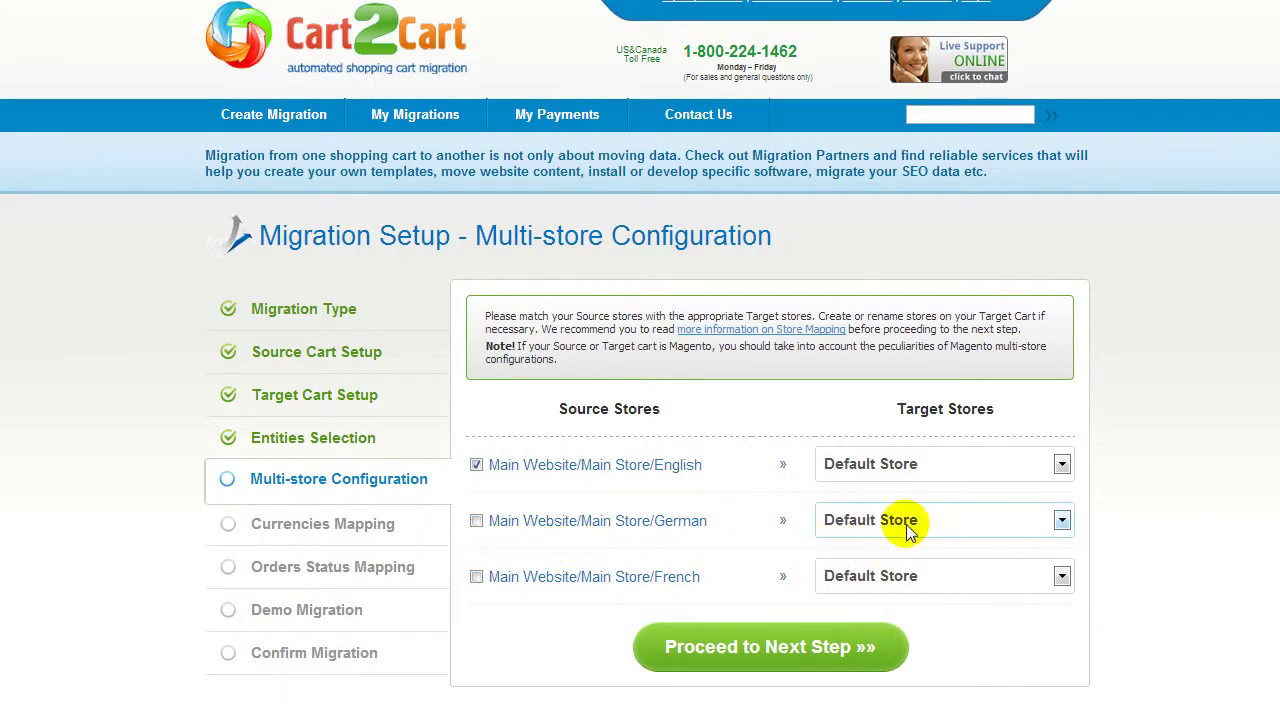
Step: Include the German and French stores, keeping Default Store as their target, and proceed
{"action": "left_click", "coordinate": [938, 527]}
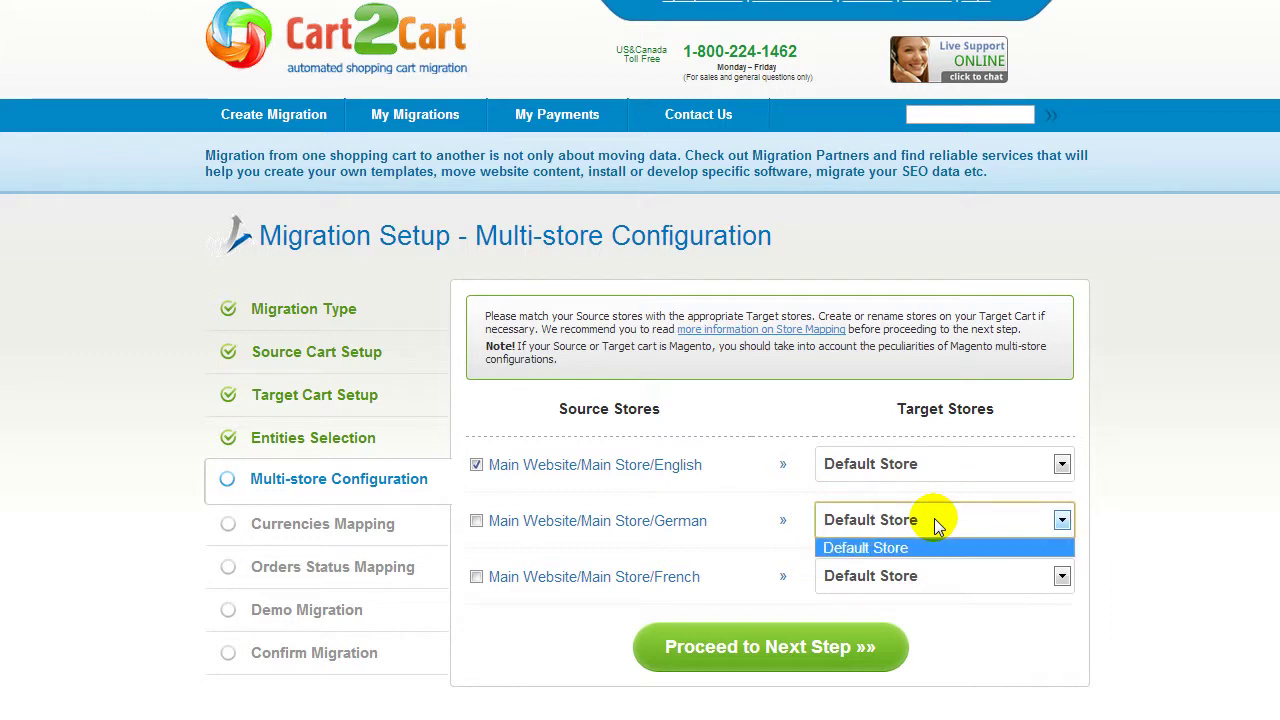
{"action": "left_click", "coordinate": [938, 527]}
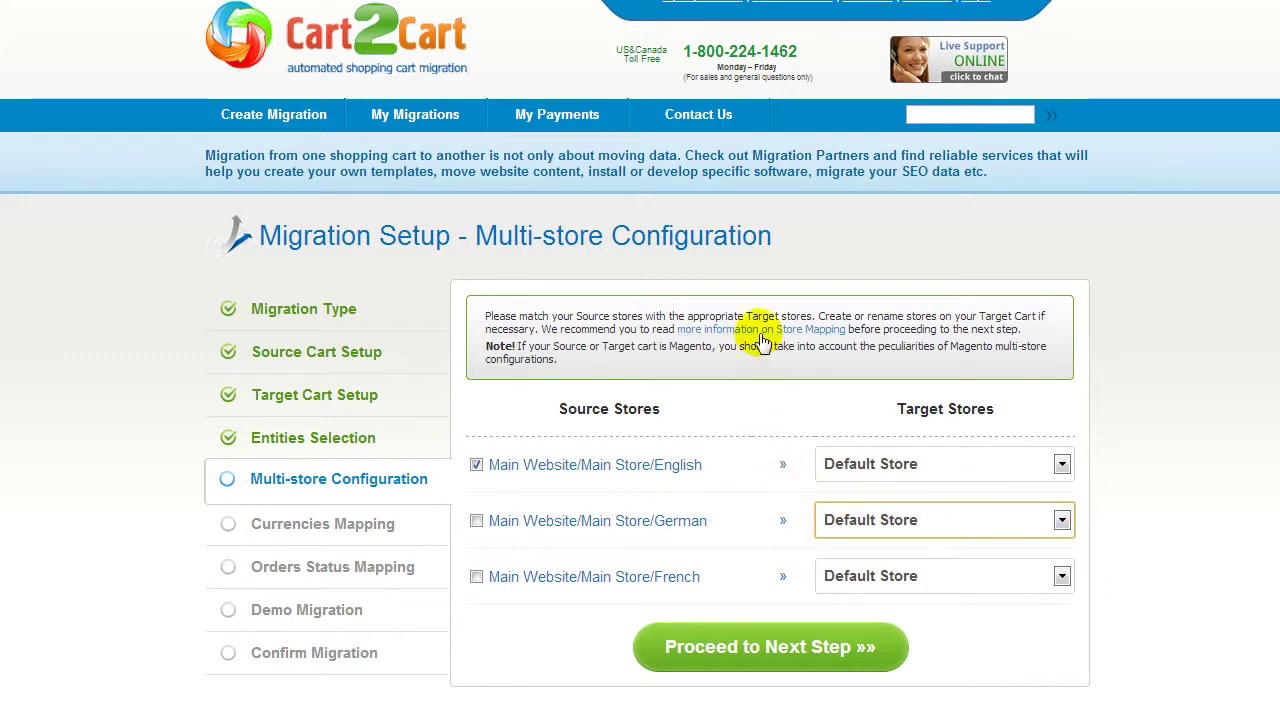
{"action": "left_click", "coordinate": [476, 521]}
{"action": "left_click", "coordinate": [476, 577]}
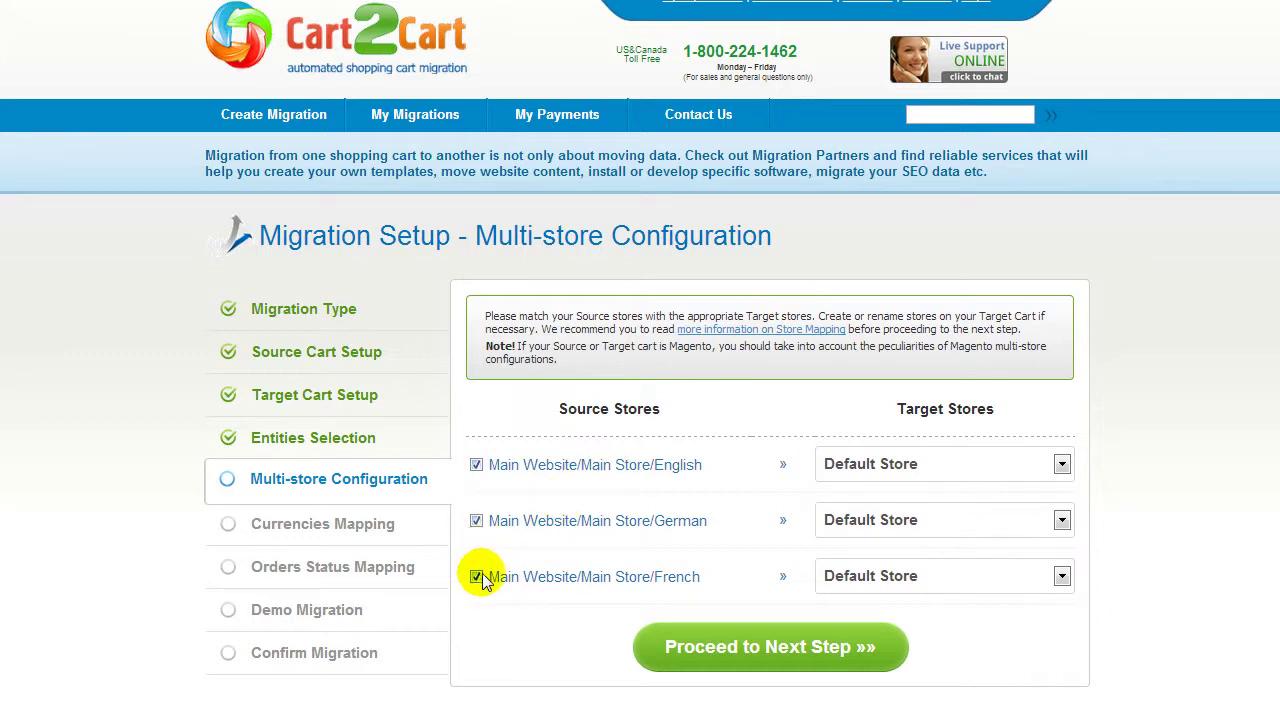
{"action": "left_click", "coordinate": [752, 647]}
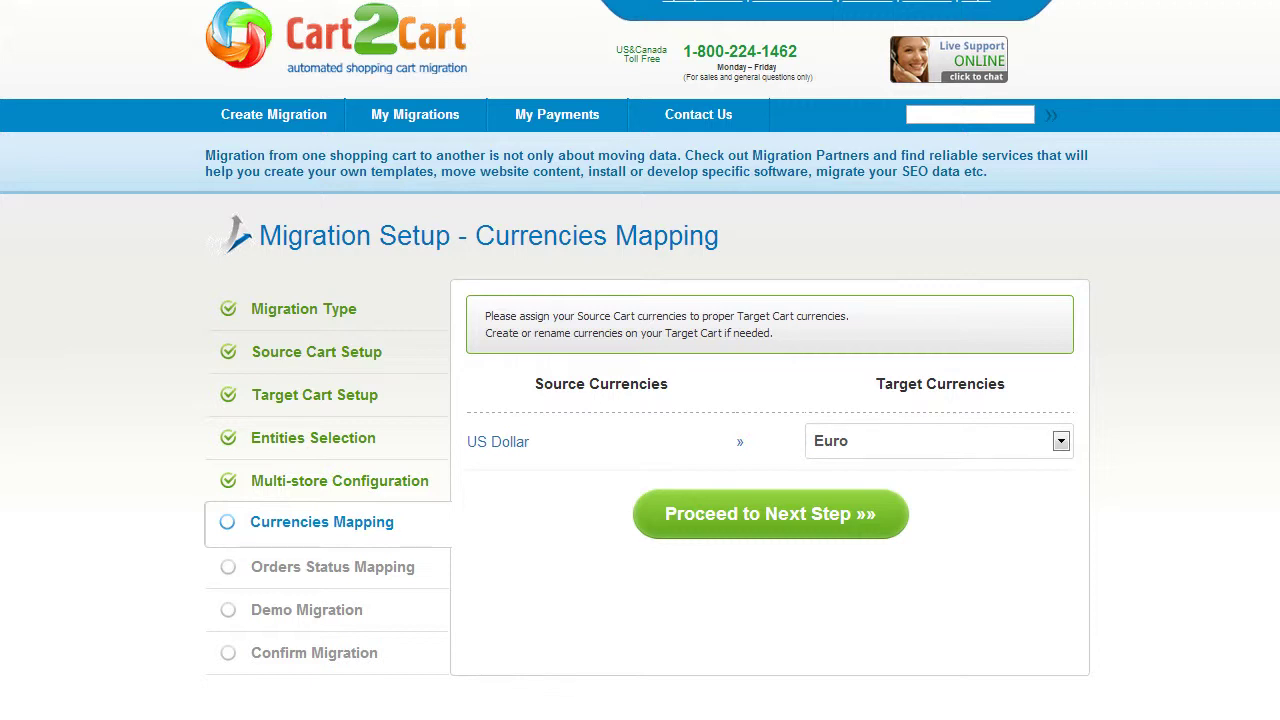
Step: Map the US Dollar source currency to US Dollars in the target
{"action": "left_click", "coordinate": [1061, 442]}
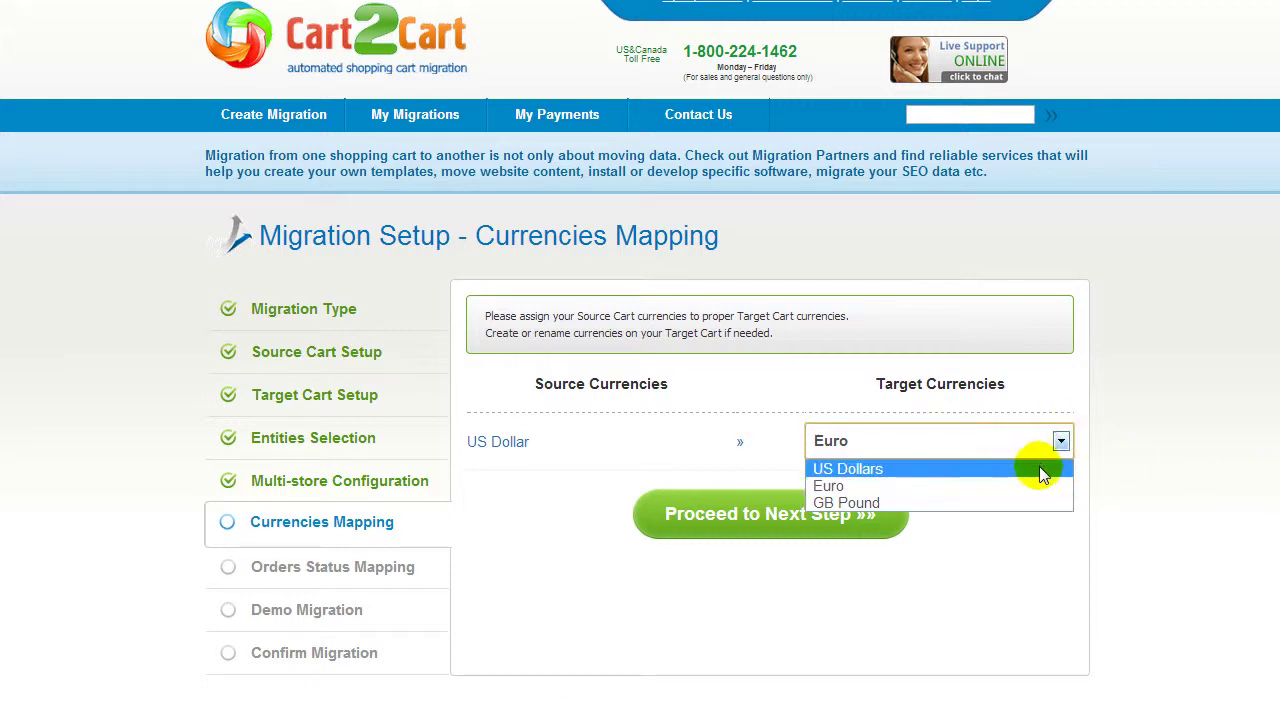
{"action": "left_click", "coordinate": [1031, 469]}
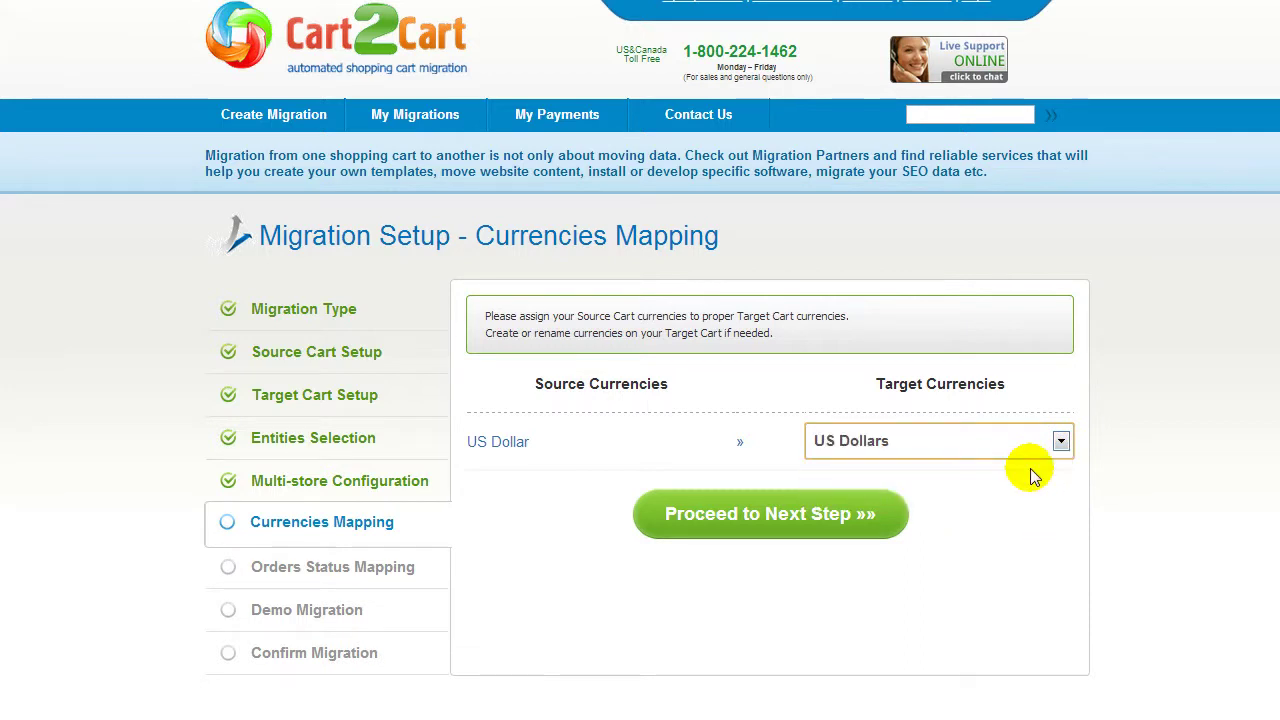
{"action": "left_click", "coordinate": [774, 510]}
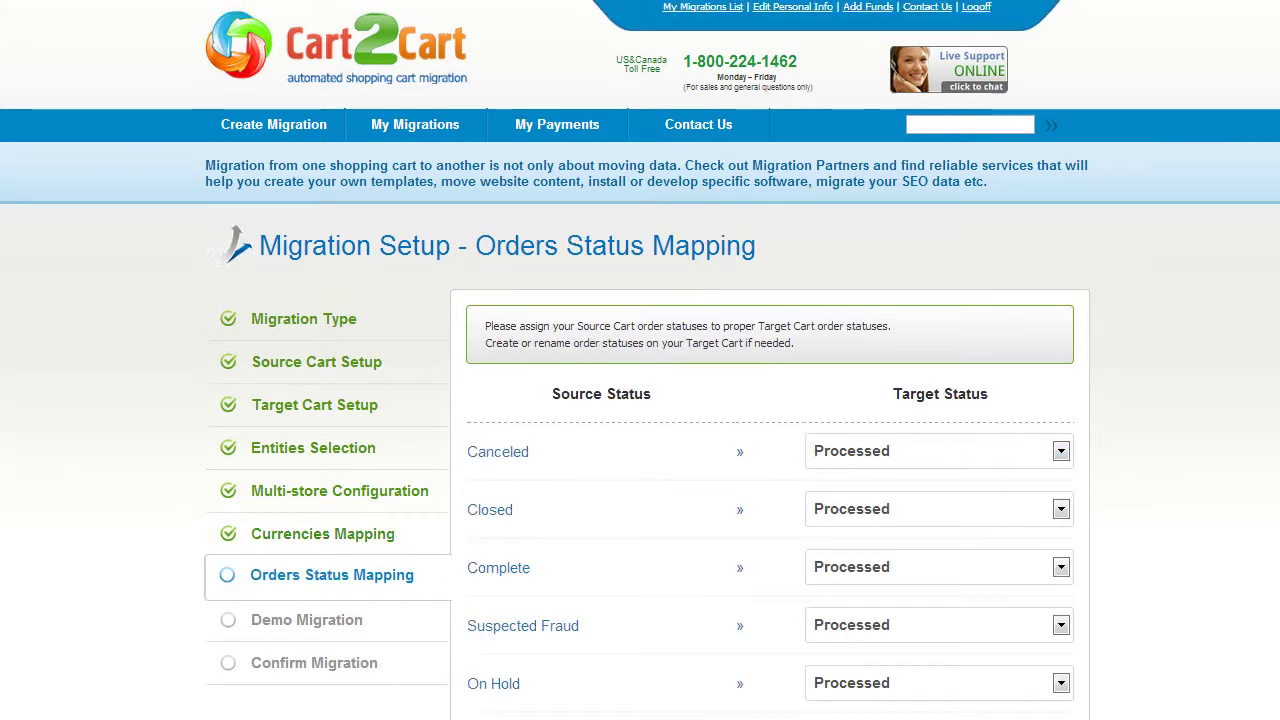
Step: Map Canceled orders to Canceled and Closed orders to Complete, then proceed
{"action": "scroll", "coordinate": [640, 400], "scroll_direction": "down", "scroll_amount": 3}
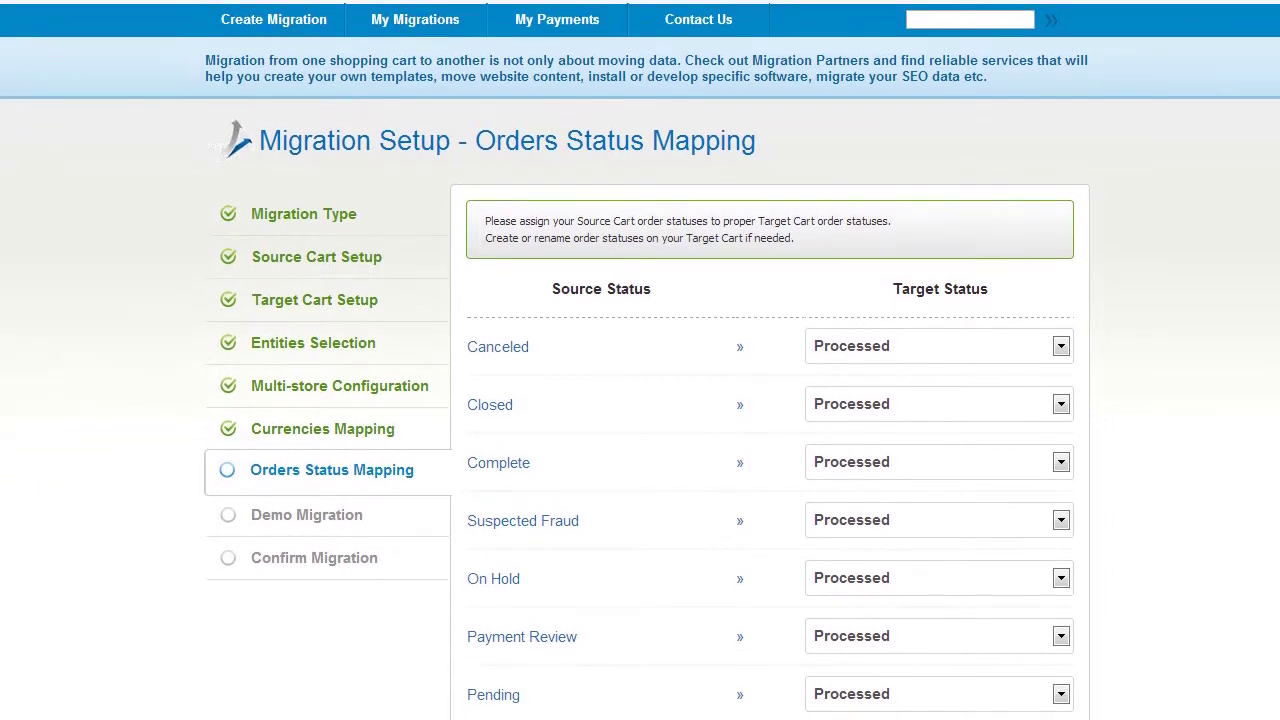
{"action": "scroll", "coordinate": [640, 400], "scroll_direction": "down", "scroll_amount": 5}
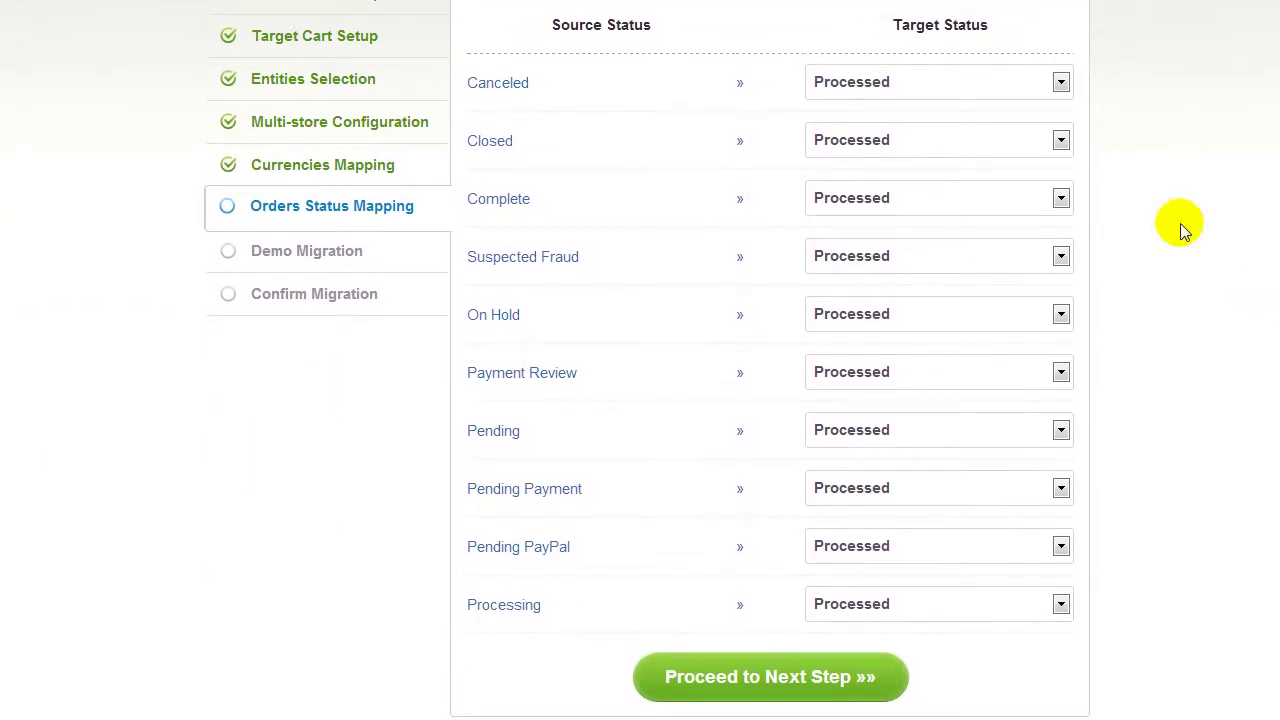
{"action": "left_click", "coordinate": [1048, 81]}
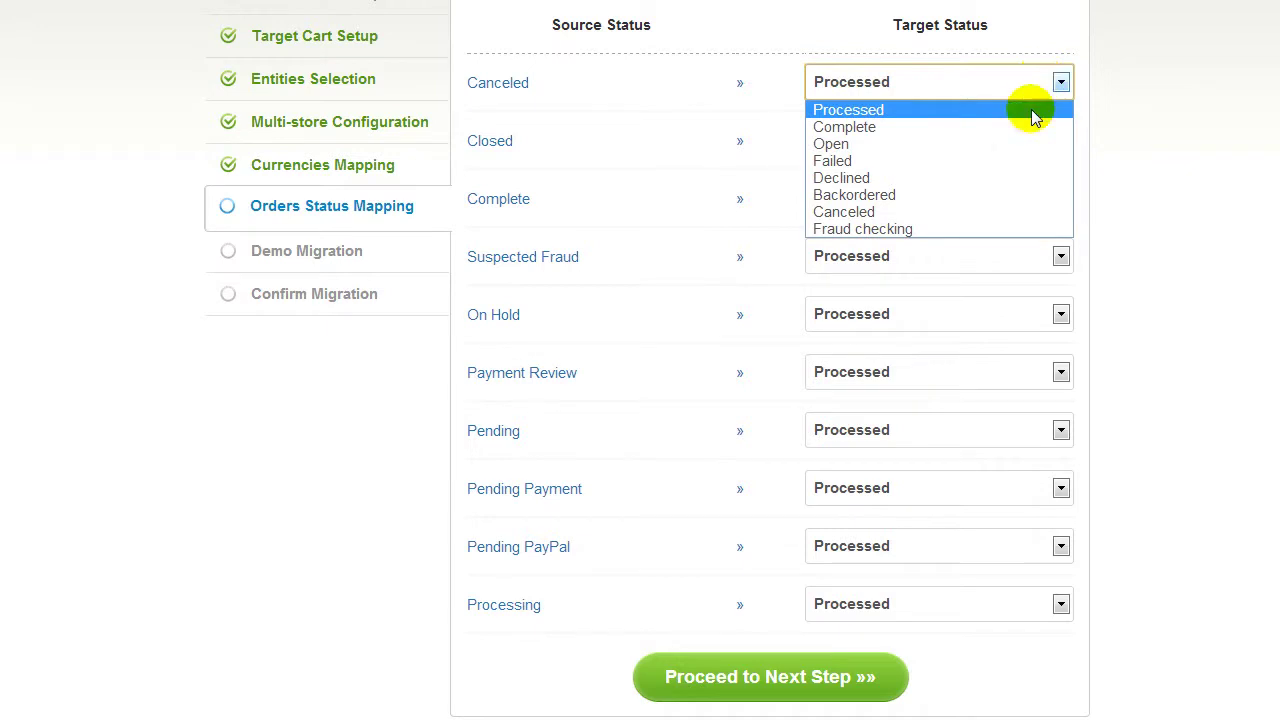
{"action": "left_click", "coordinate": [988, 211]}
{"action": "left_click", "coordinate": [981, 139]}
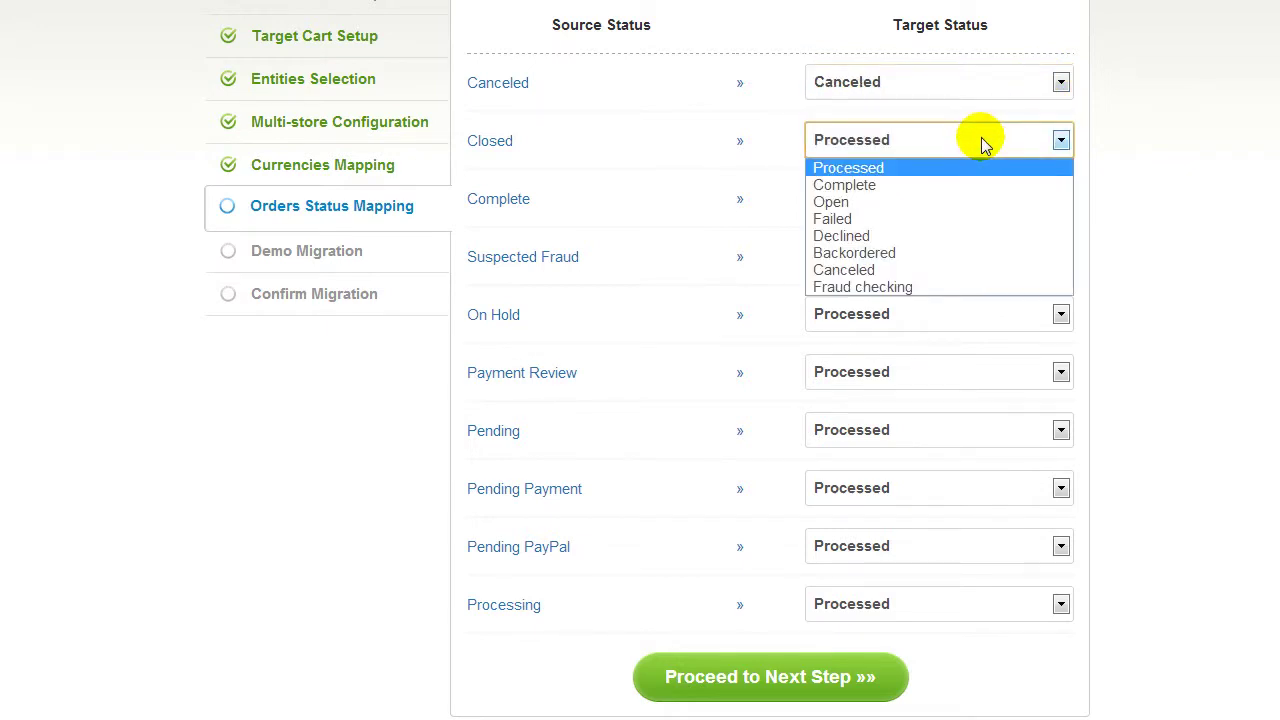
{"action": "left_click", "coordinate": [959, 183]}
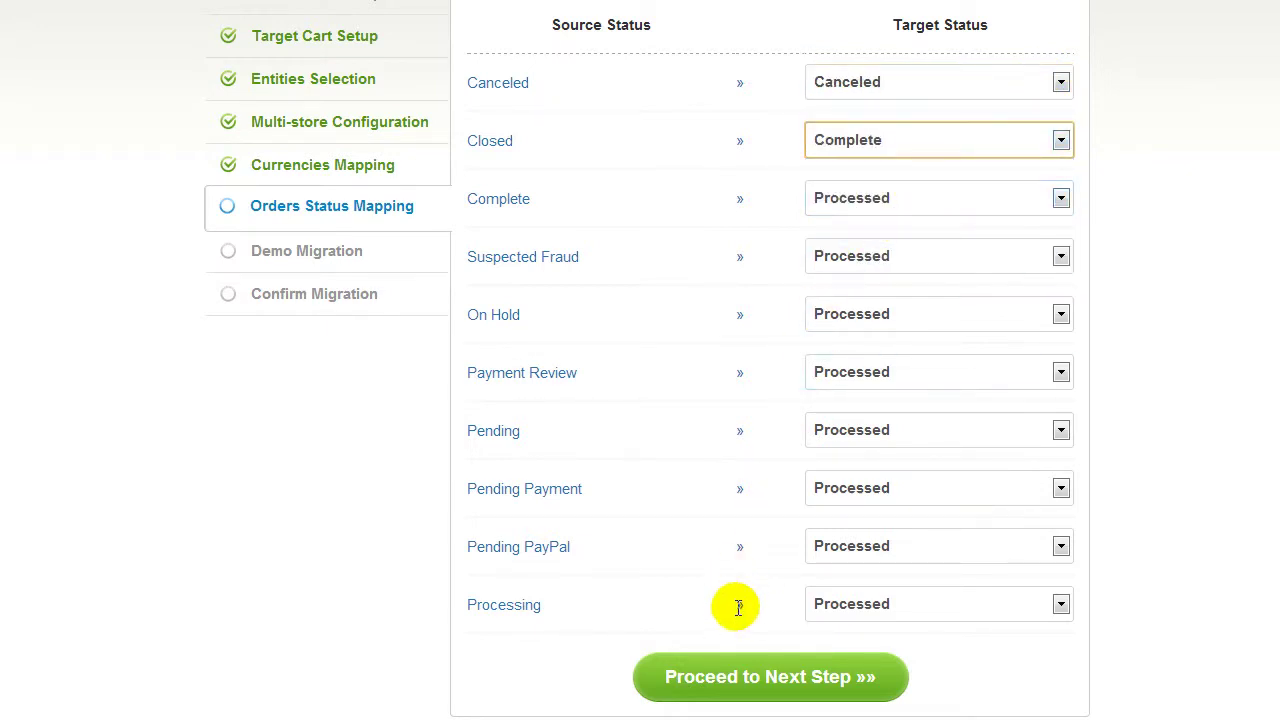
{"action": "left_click", "coordinate": [737, 677]}
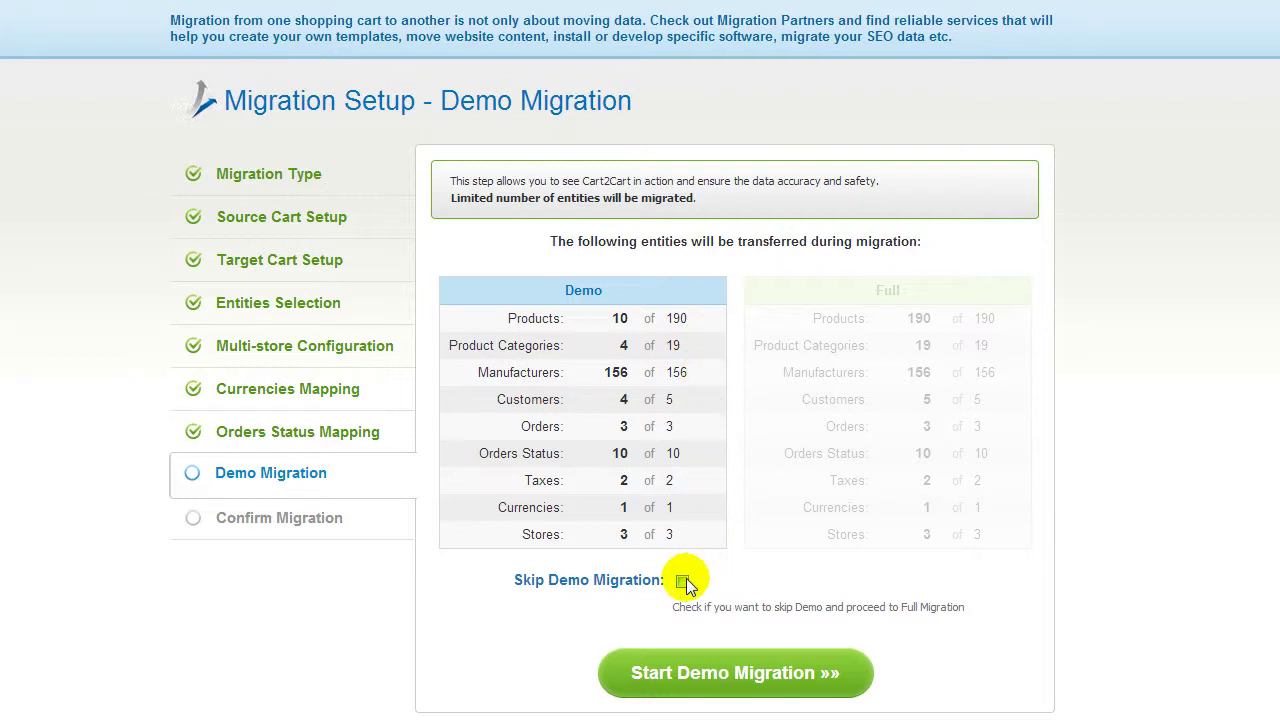
Step: Leave Skip Demo Migration unchecked and start the limited demo migration
{"action": "left_click", "coordinate": [682, 581]}
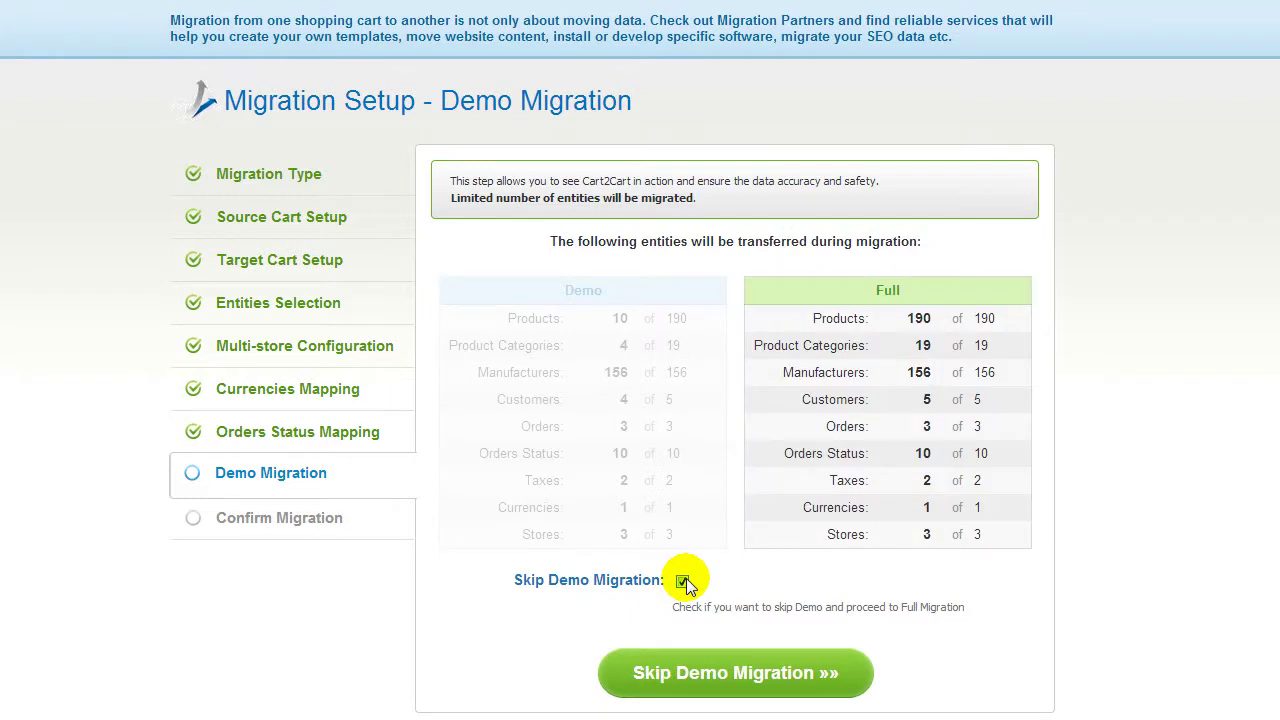
{"action": "left_click", "coordinate": [682, 581]}
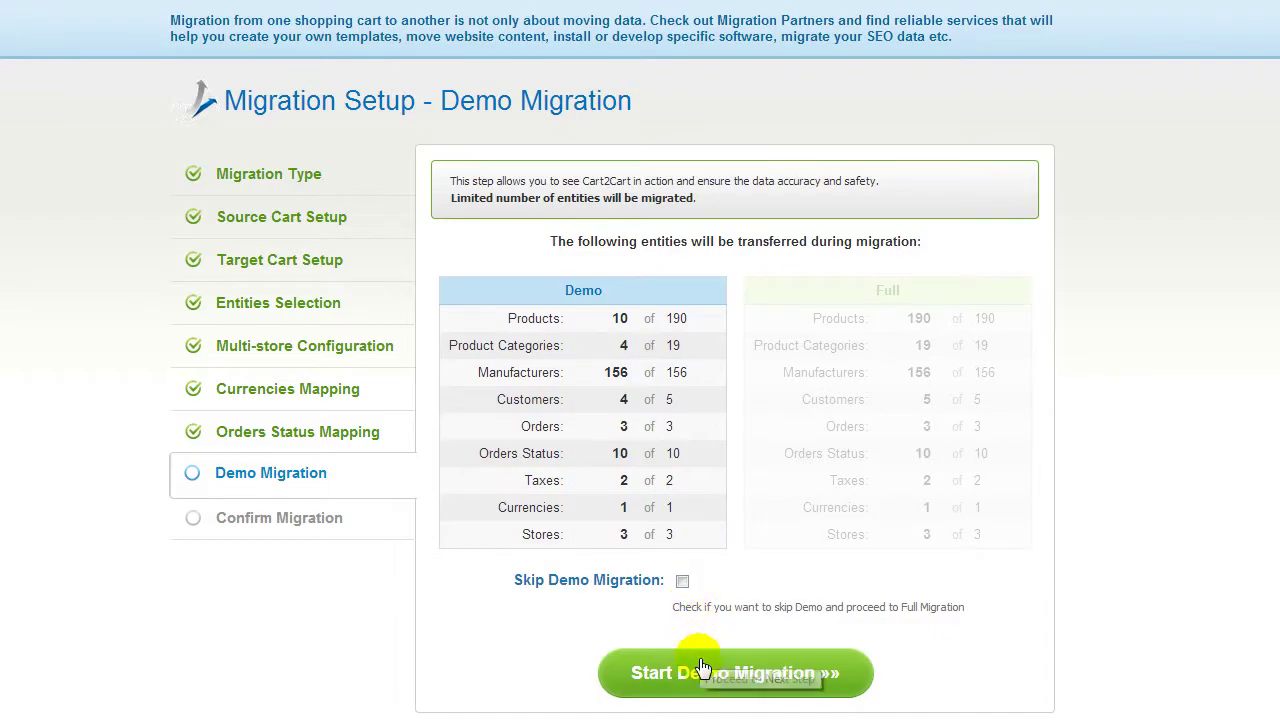
{"action": "left_click", "coordinate": [706, 677]}
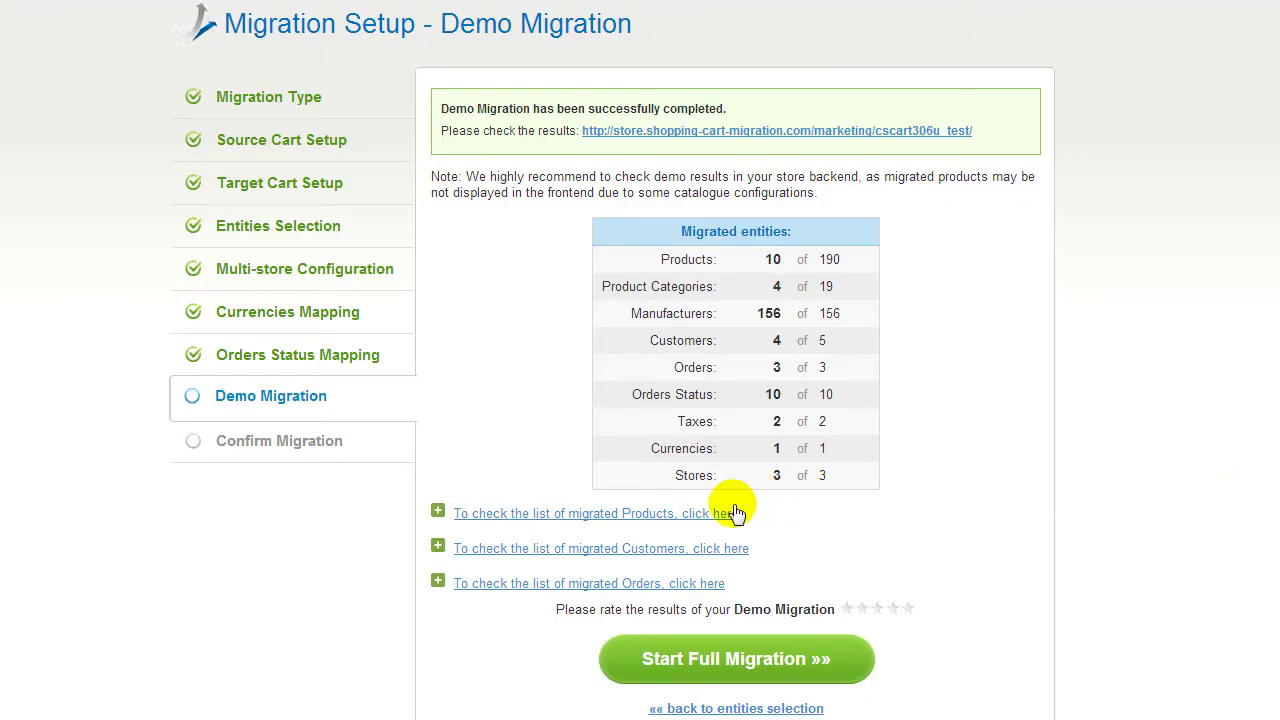
Step: Review the table of migrated demo products, then open the target Demo Store
{"action": "left_click", "coordinate": [733, 508]}
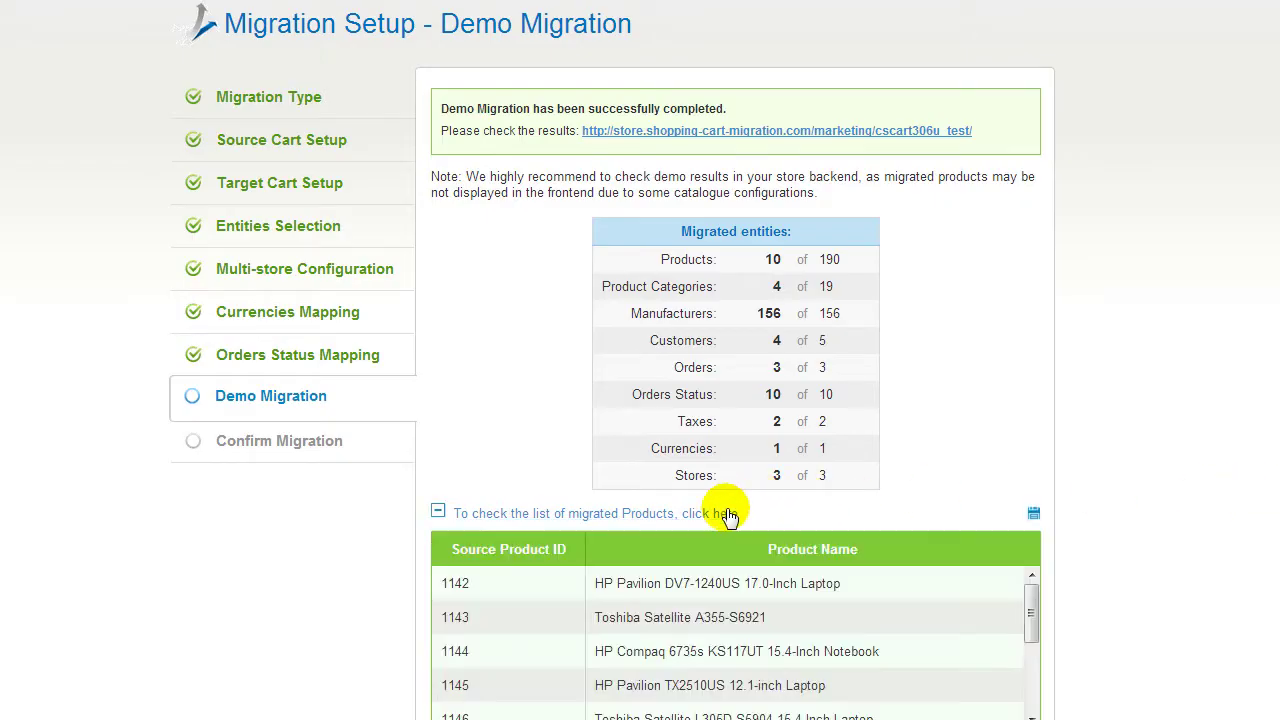
{"action": "scroll", "coordinate": [1090, 530], "scroll_direction": "down", "scroll_amount": 1}
{"action": "left_click_drag", "start_coordinate": [1033, 522], "coordinate": [1042, 590]}
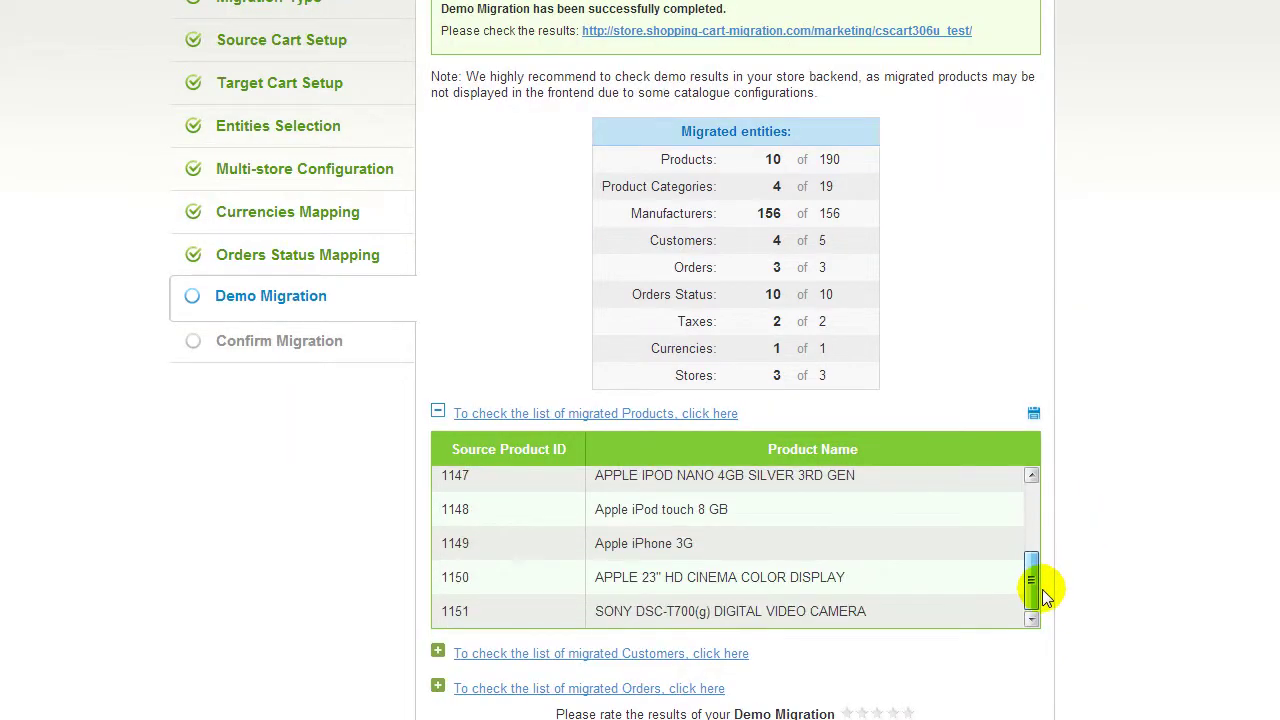
{"action": "left_click", "coordinate": [870, 31]}
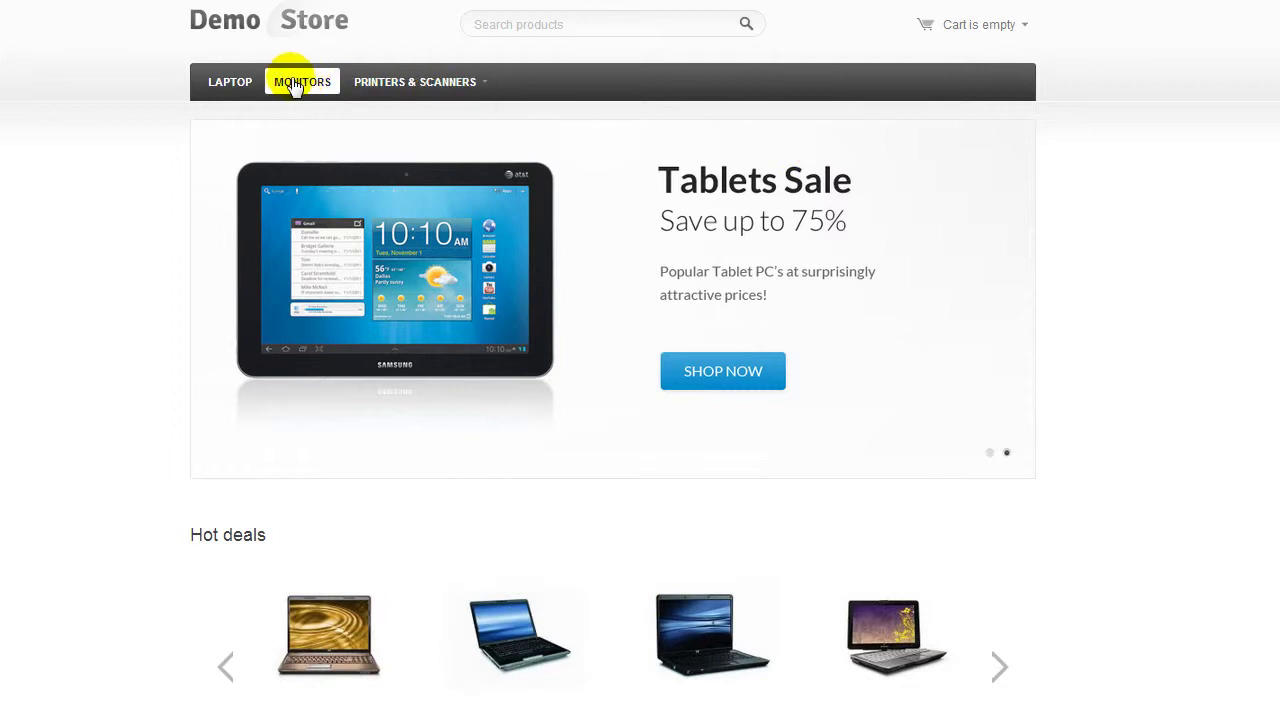
Step: Browse the Laptop category in Demo Store, then give the demo migration a five-star rating
{"action": "left_click", "coordinate": [231, 84]}
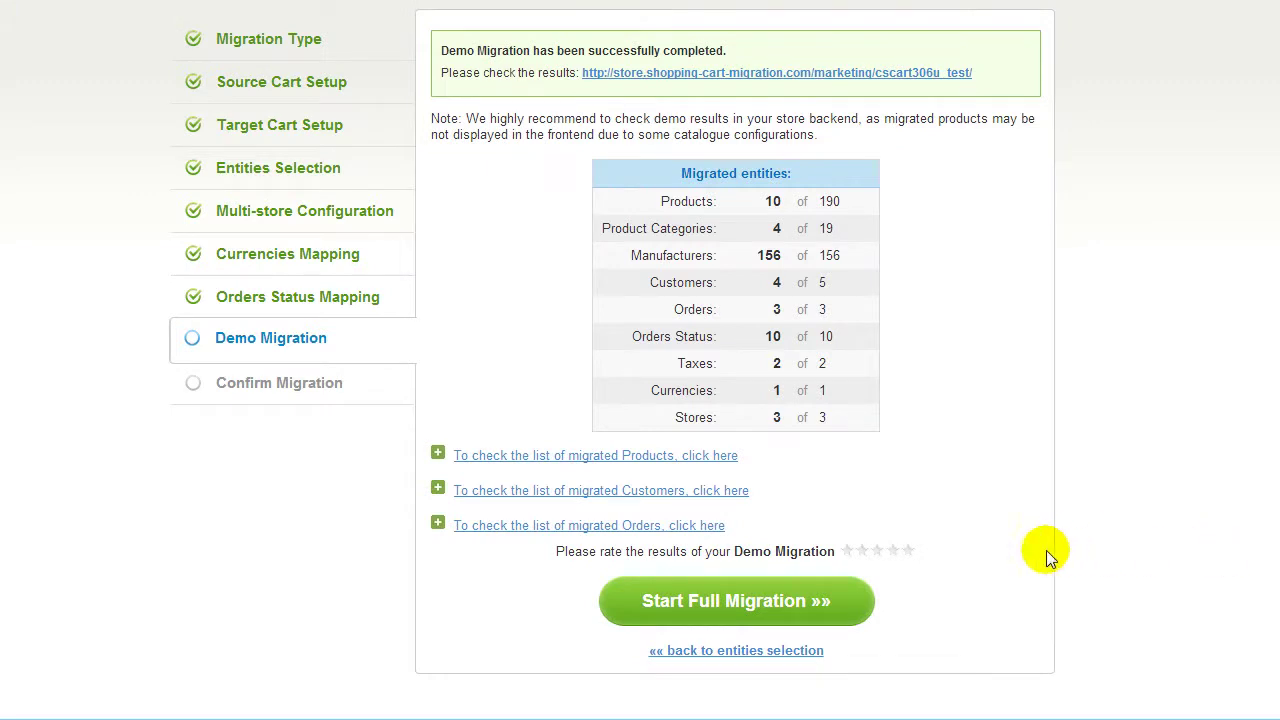
{"action": "left_click", "coordinate": [908, 552]}
Step: Run the $69.00 full migration of 190 products without a coupon, then view the Demo Store
{"action": "left_click", "coordinate": [829, 599]}
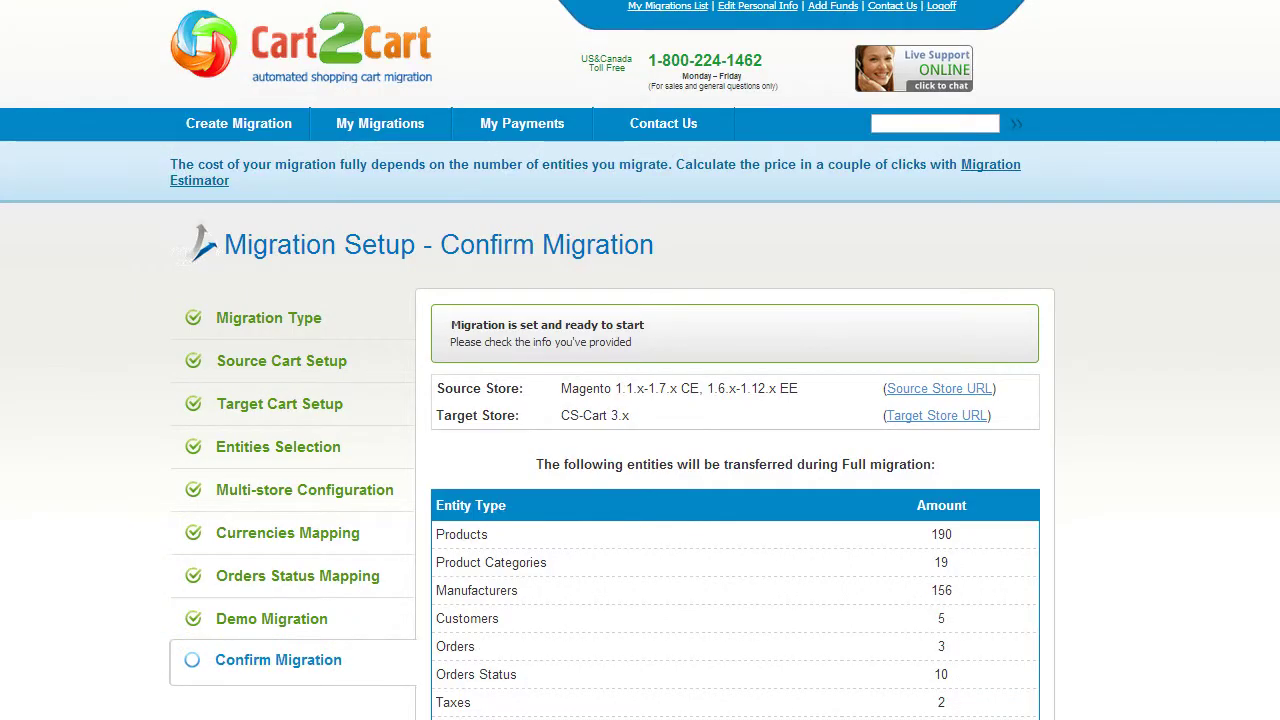
{"action": "scroll", "coordinate": [640, 360], "scroll_direction": "down", "scroll_amount": 3}
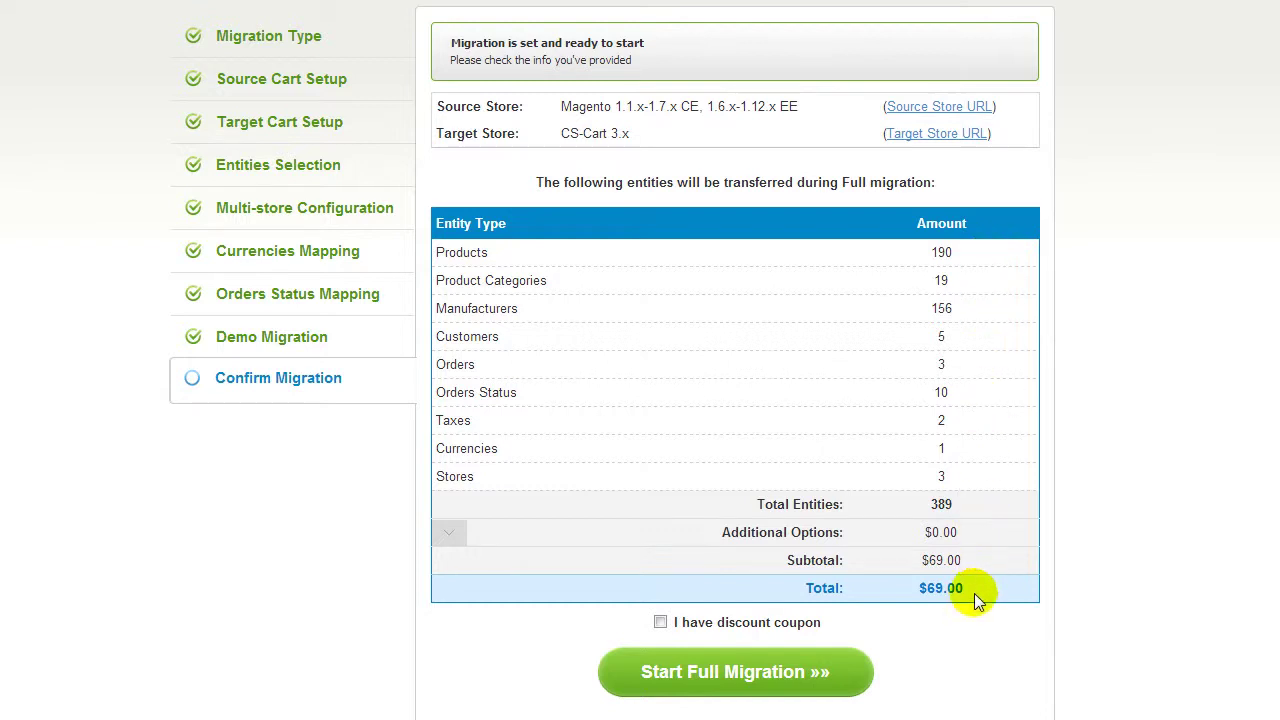
{"action": "left_click", "coordinate": [660, 622]}
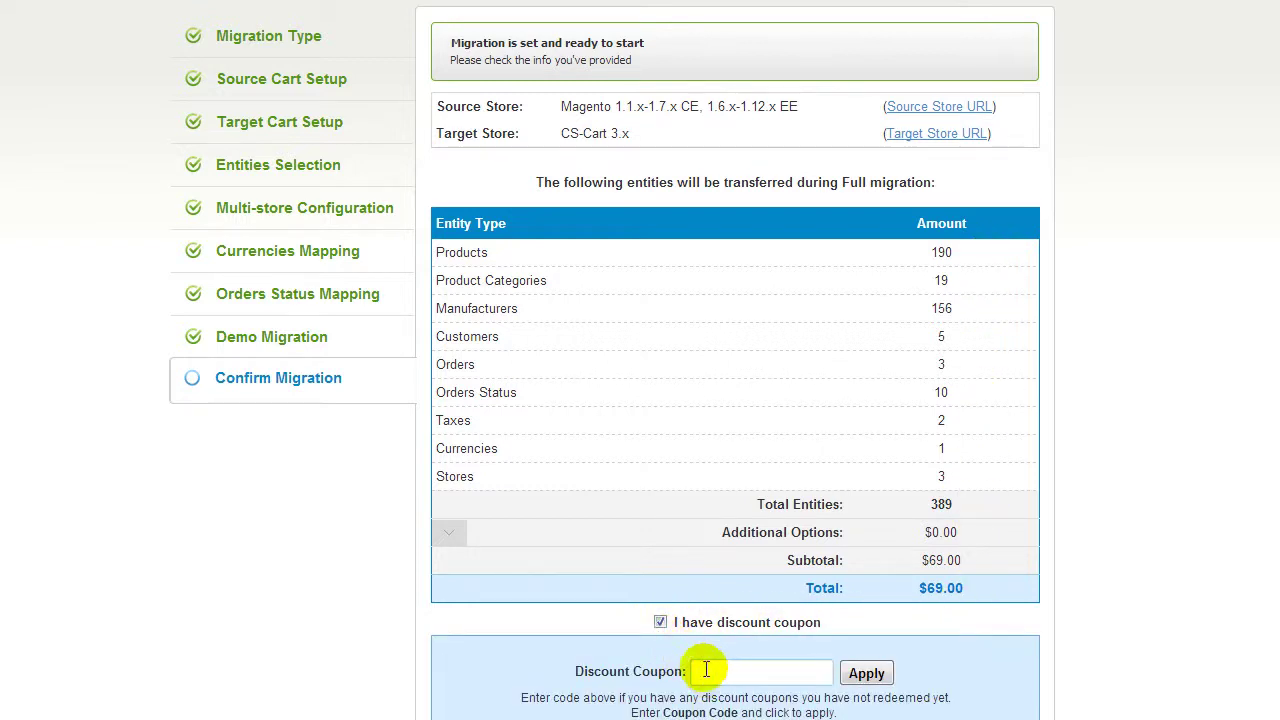
{"action": "left_click", "coordinate": [660, 622]}
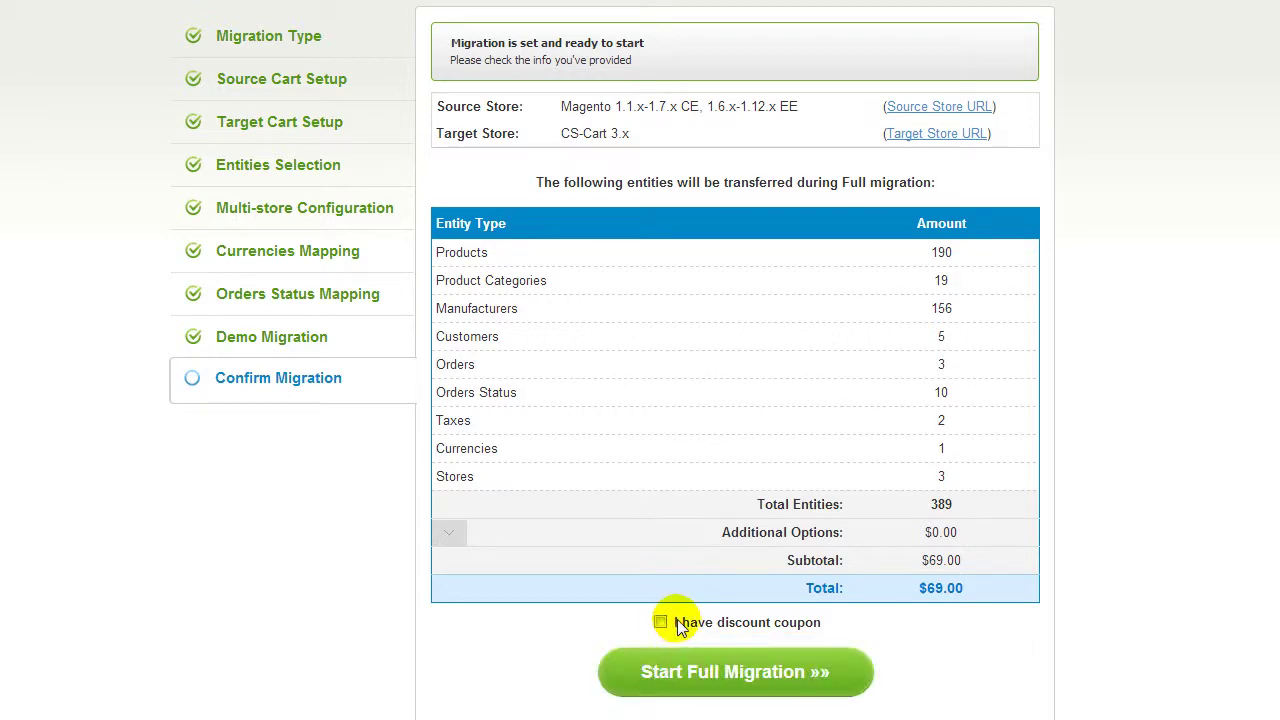
{"action": "left_click", "coordinate": [718, 672]}
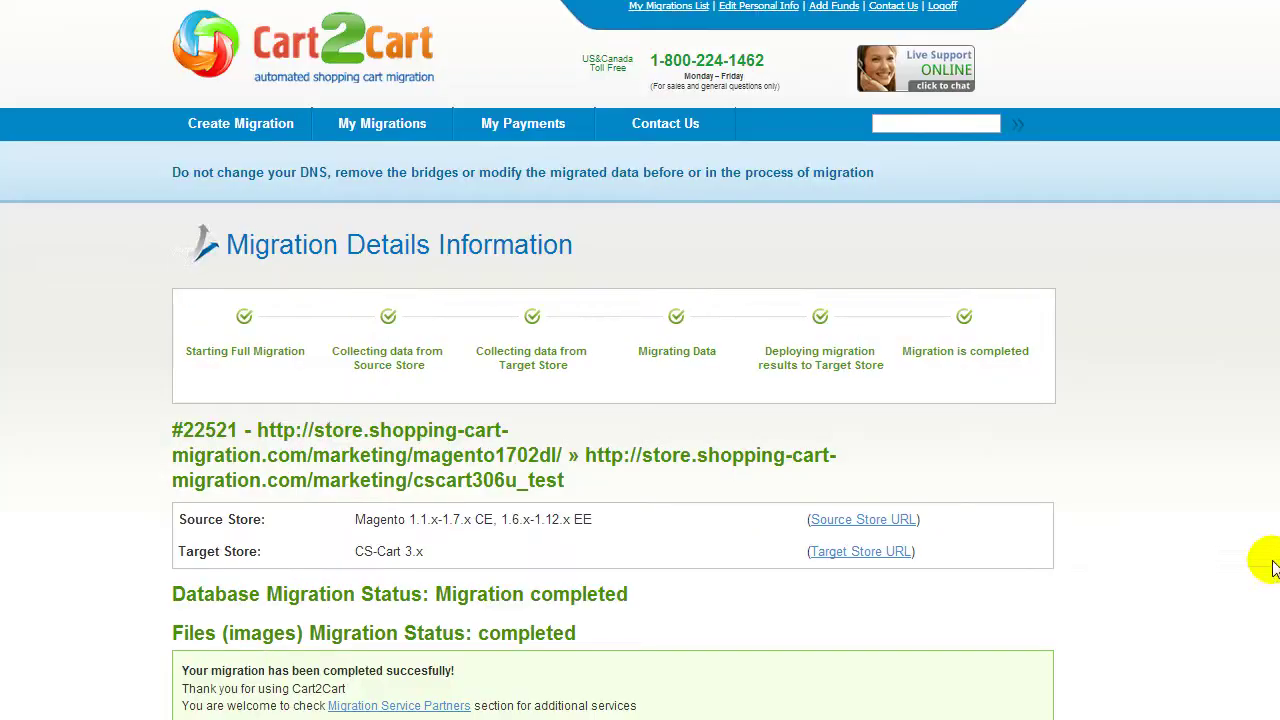
{"action": "left_click", "coordinate": [882, 562]}
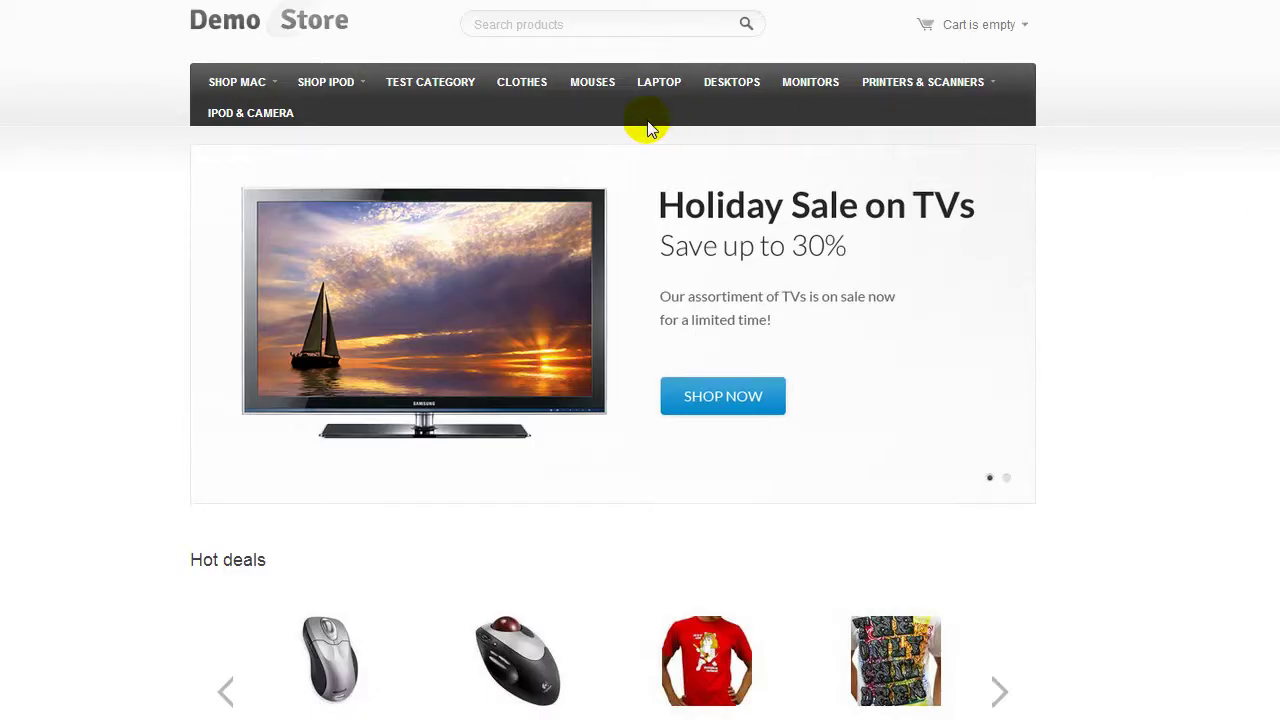